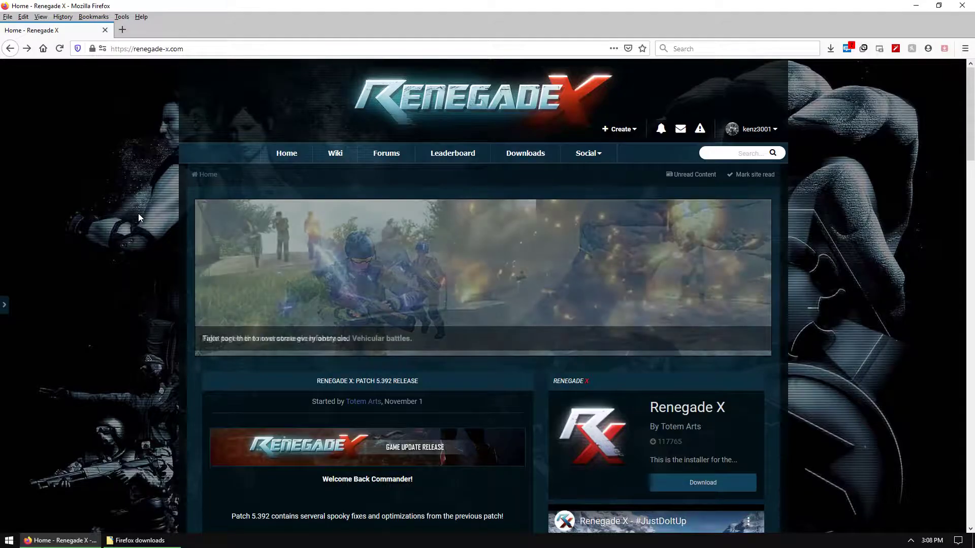
- Go through Downloads and the Renegade X category to the Software Development Kit file page
{"action": "left_click", "coordinate": [519, 155]}
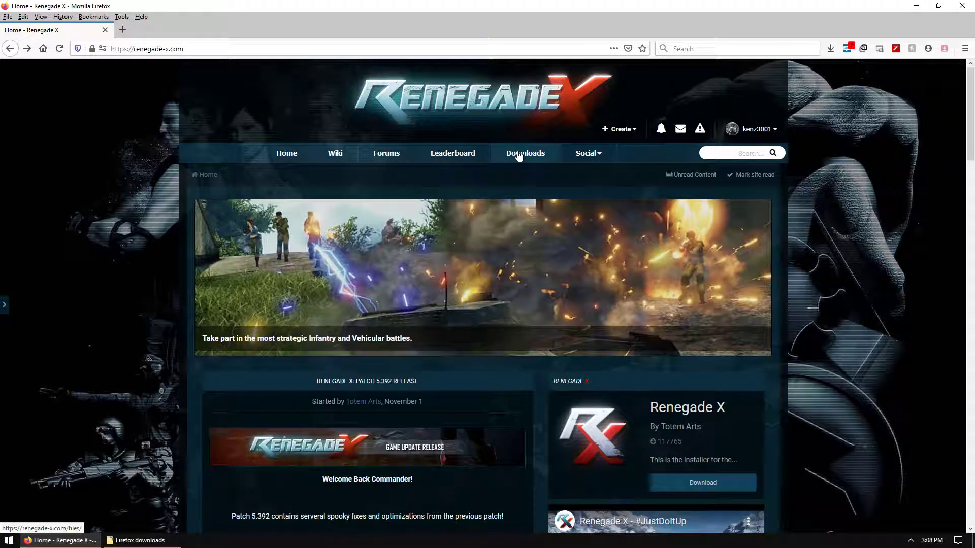
{"action": "scroll", "coordinate": [113, 135], "scroll_direction": "down", "scroll_amount": 3}
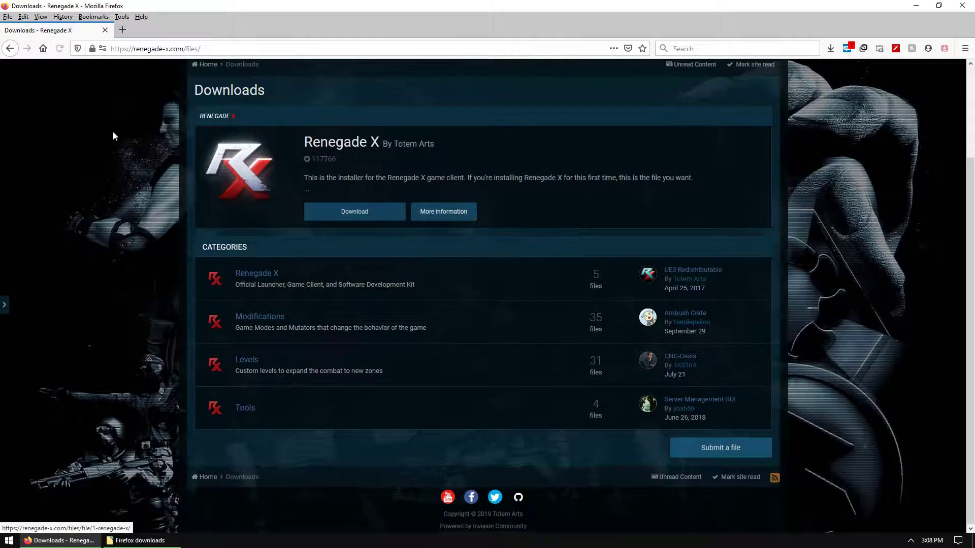
{"action": "left_click", "coordinate": [257, 274]}
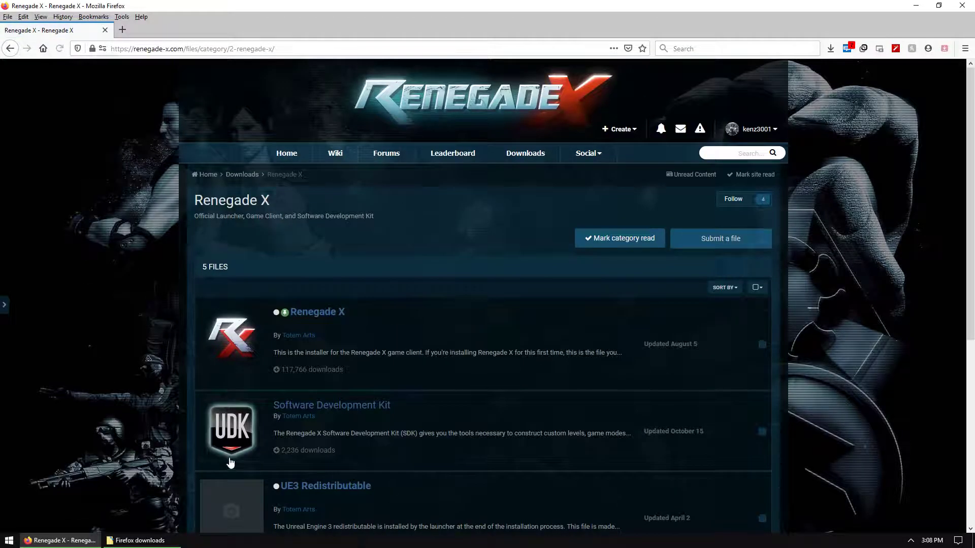
{"action": "scroll", "coordinate": [307, 277], "scroll_direction": "down", "scroll_amount": 3}
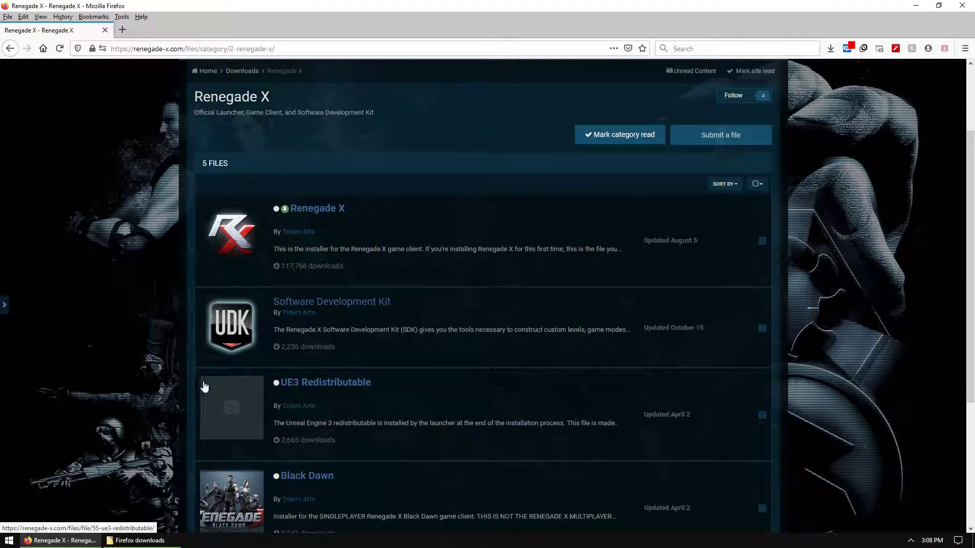
{"action": "left_click", "coordinate": [292, 306]}
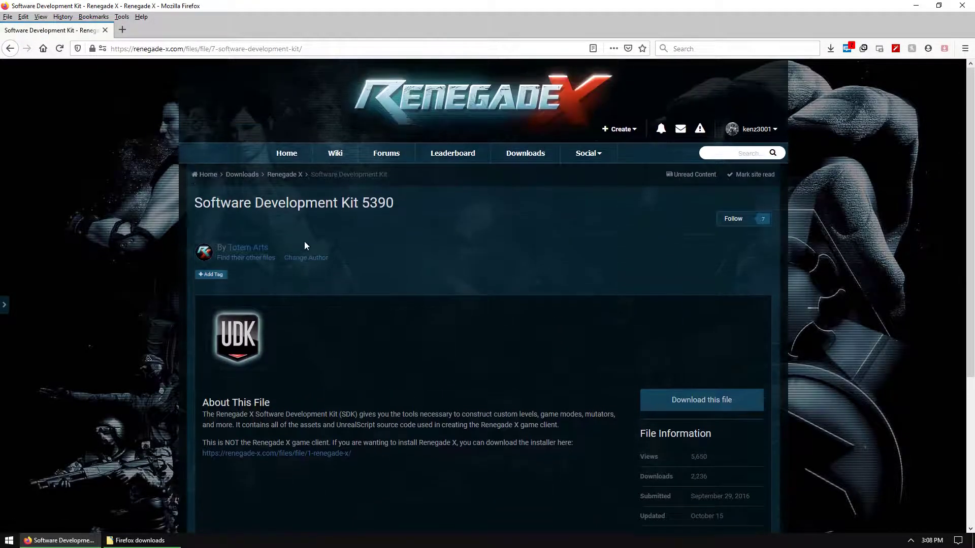
- Highlight version number 5390 in the page title, then bring up the Firefox downloads folder
{"action": "left_click_drag", "start_coordinate": [395, 202], "coordinate": [363, 201]}
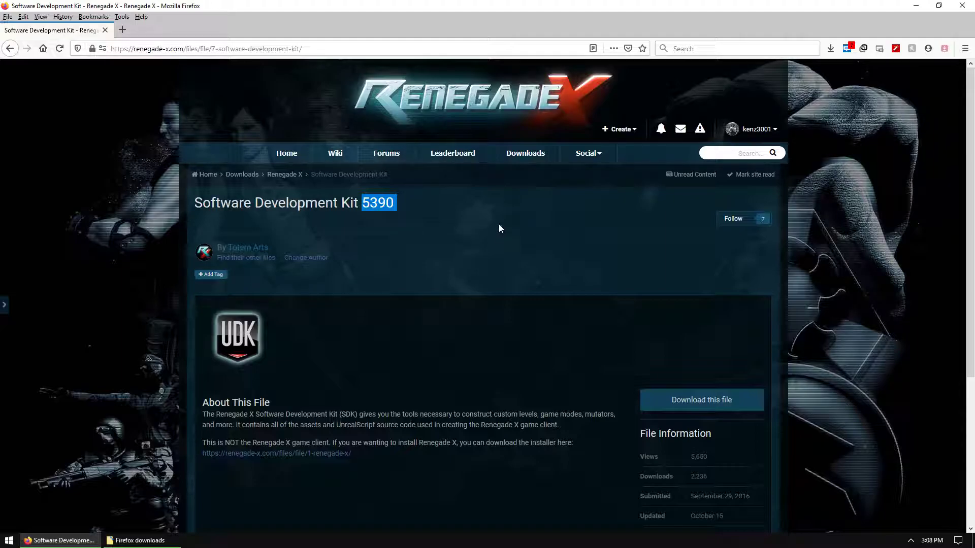
{"action": "left_click", "coordinate": [495, 209]}
{"action": "left_click_drag", "start_coordinate": [364, 209], "coordinate": [403, 203]}
{"action": "left_click", "coordinate": [464, 189]}
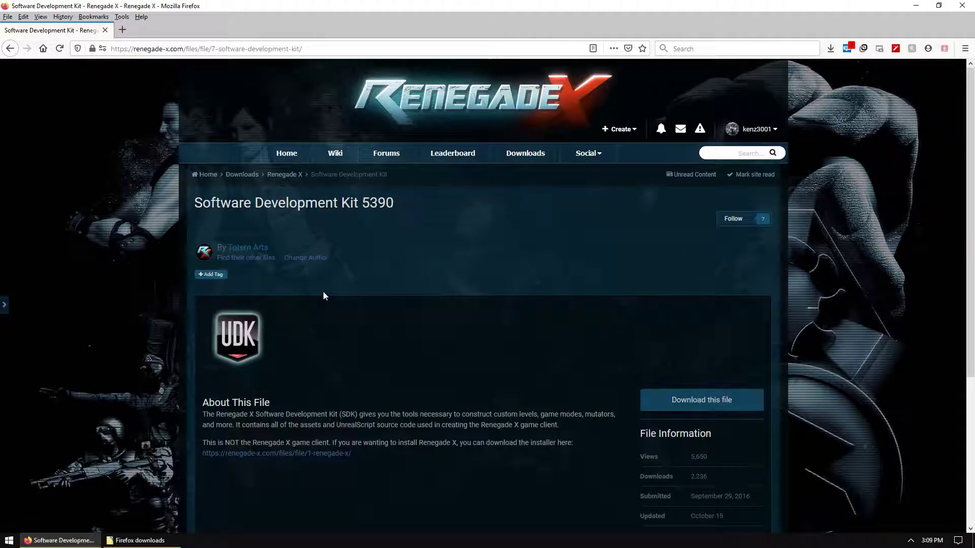
{"action": "left_click", "coordinate": [136, 540]}
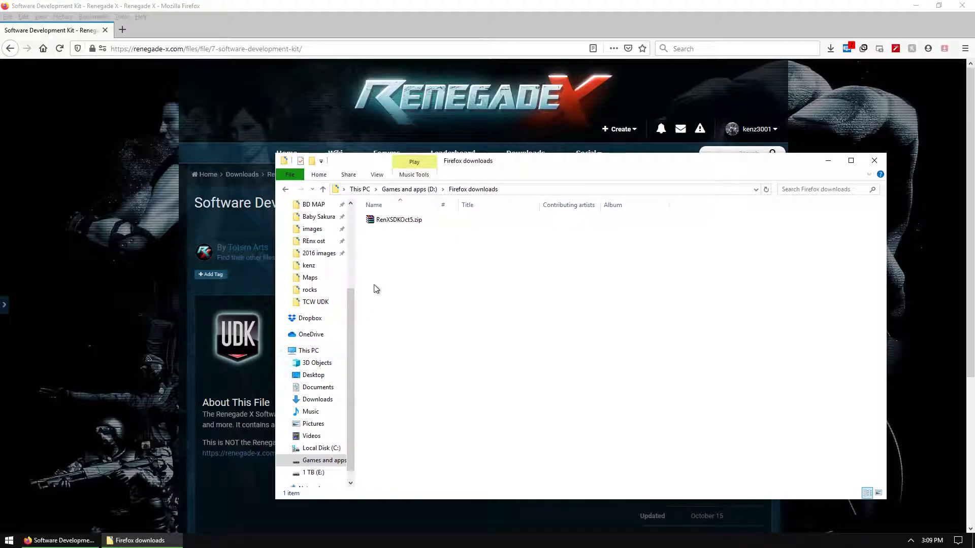
- Select the downloaded RenXSDKOct5.zip archive in the Firefox downloads folder
{"action": "left_click", "coordinate": [386, 220]}
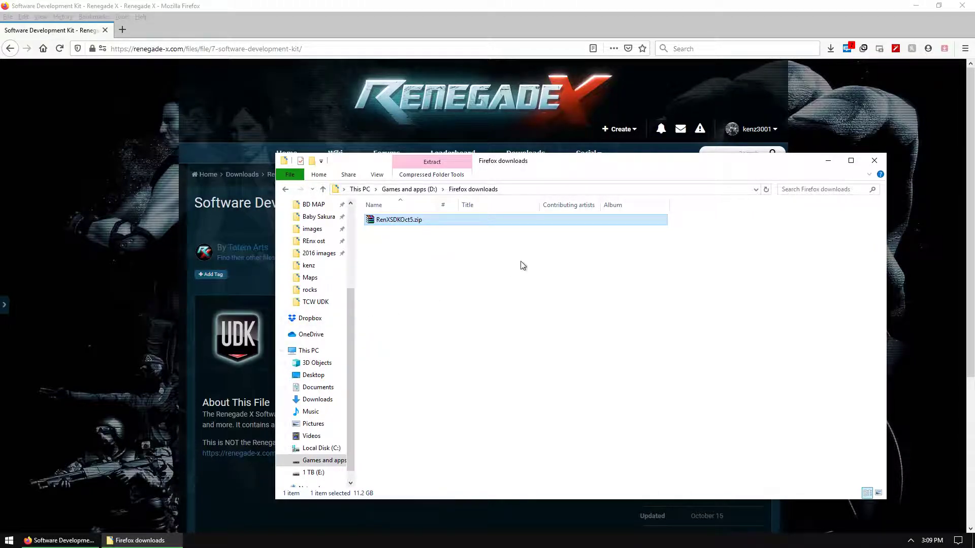
{"action": "left_click", "coordinate": [496, 255]}
{"action": "left_click", "coordinate": [430, 222]}
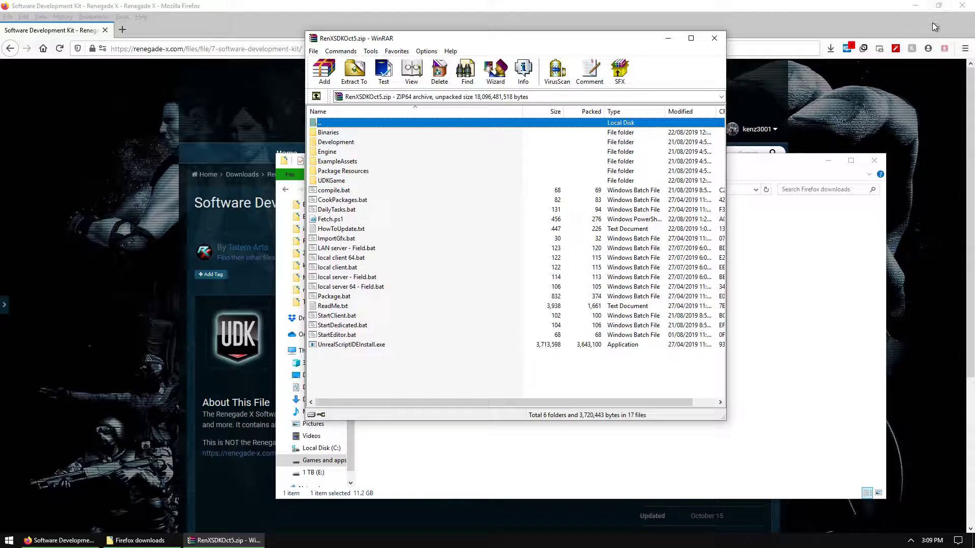
- Minimize Firefox and open This PC > Games and apps (D:) > Renx COM SDK
{"action": "left_click", "coordinate": [916, 7]}
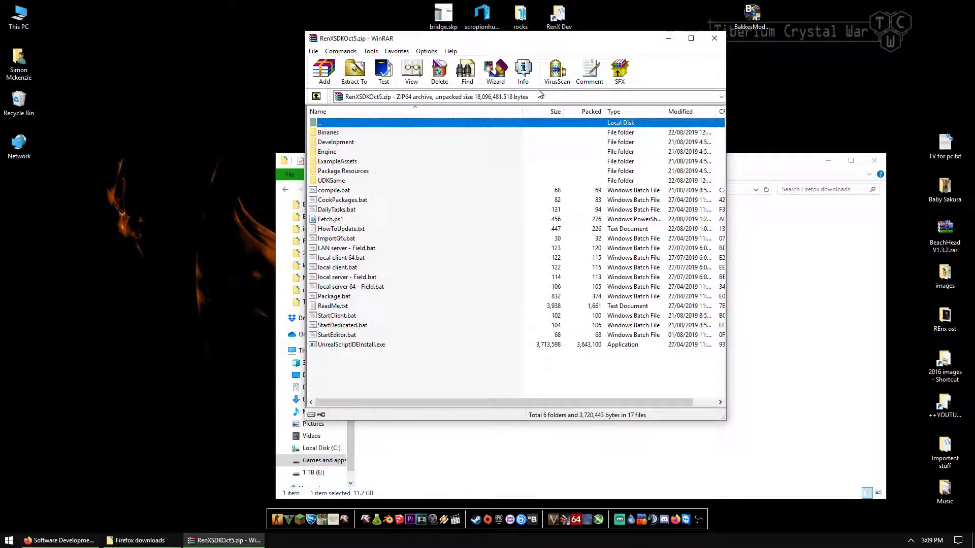
{"action": "double_click", "coordinate": [18, 15]}
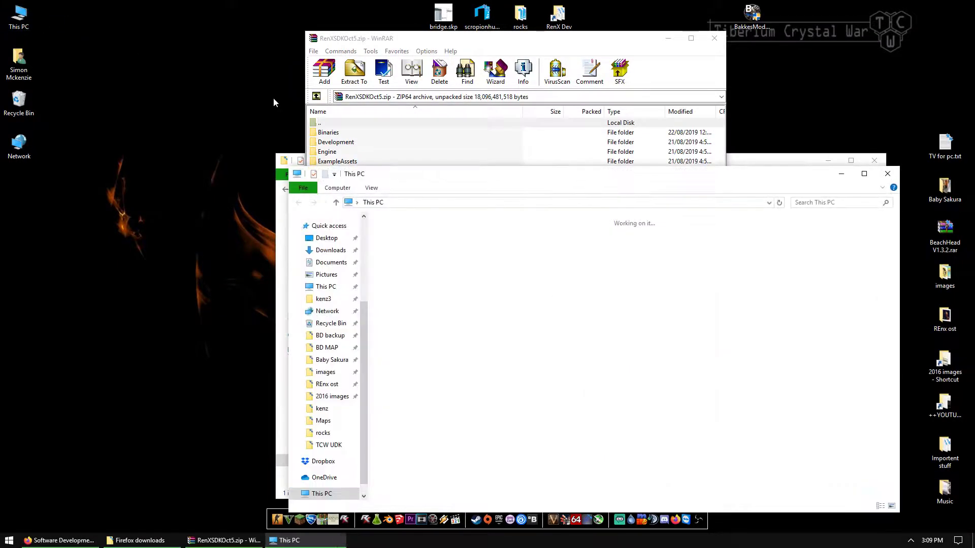
{"action": "double_click", "coordinate": [559, 284]}
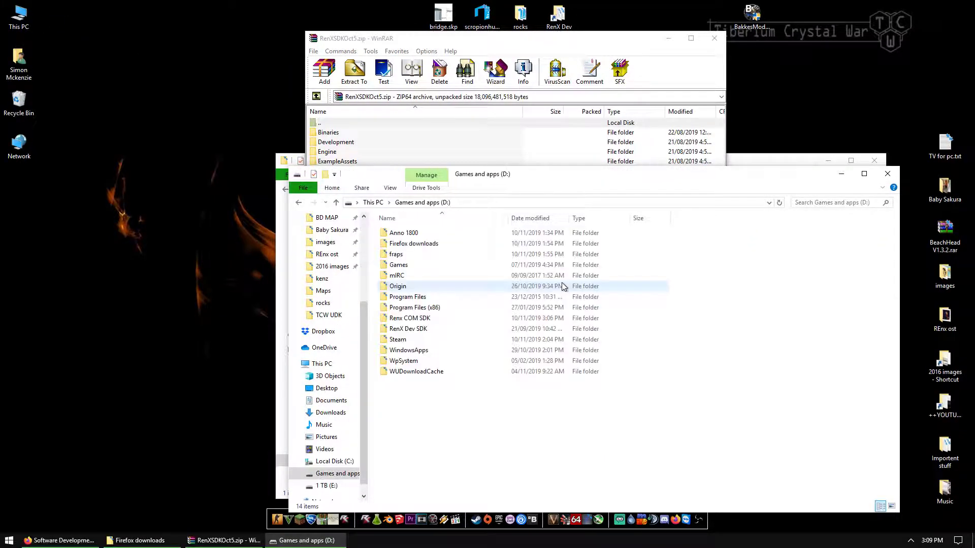
{"action": "double_click", "coordinate": [519, 318]}
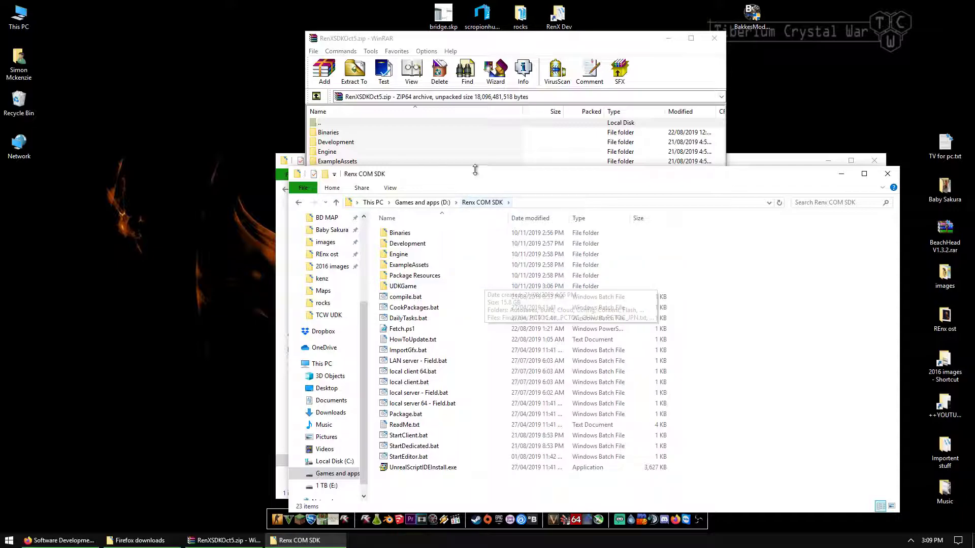
- Select all items in the WinRAR SDK archive listing, then close the archive
{"action": "left_click_drag", "start_coordinate": [428, 131], "coordinate": [394, 337]}
{"action": "left_click_drag", "start_coordinate": [405, 367], "coordinate": [333, 130]}
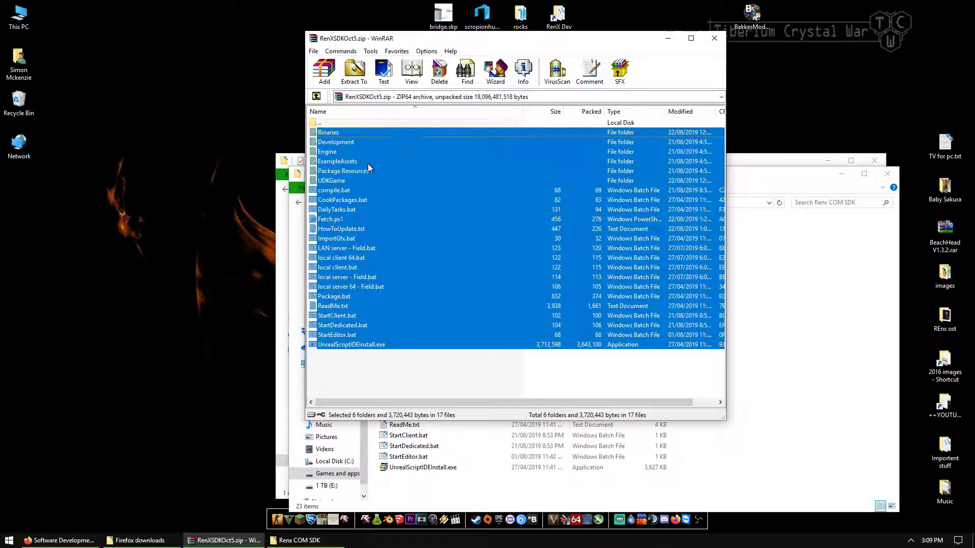
{"action": "right_click", "coordinate": [368, 164]}
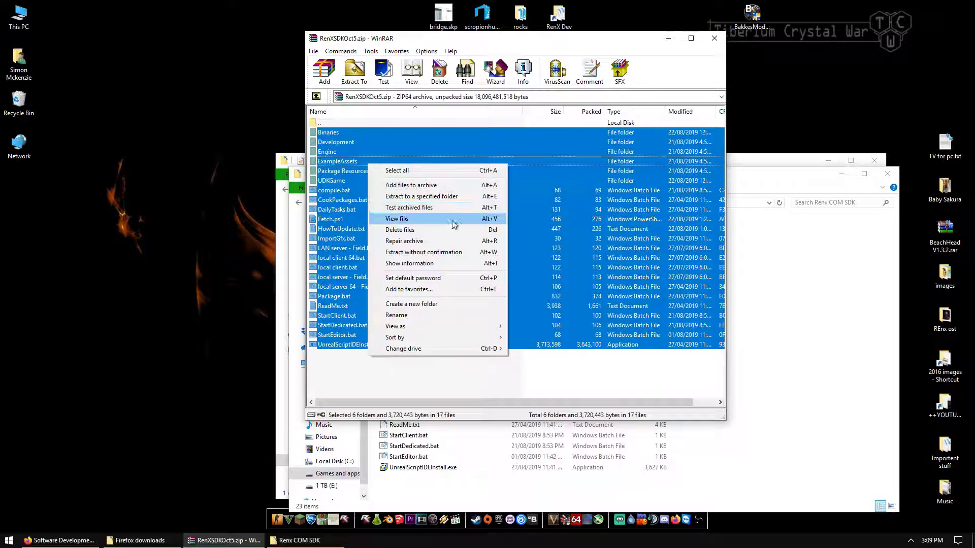
{"action": "left_click", "coordinate": [576, 48]}
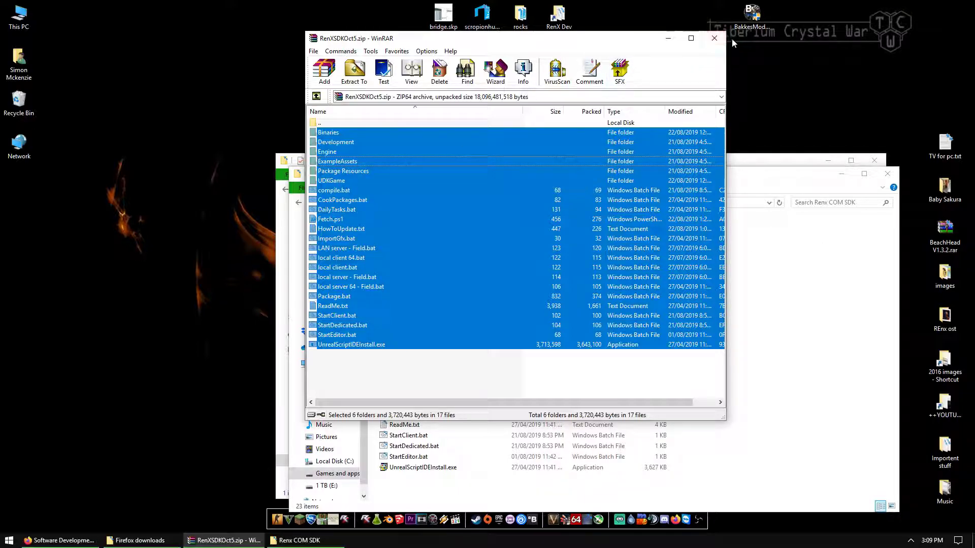
{"action": "left_click", "coordinate": [715, 38]}
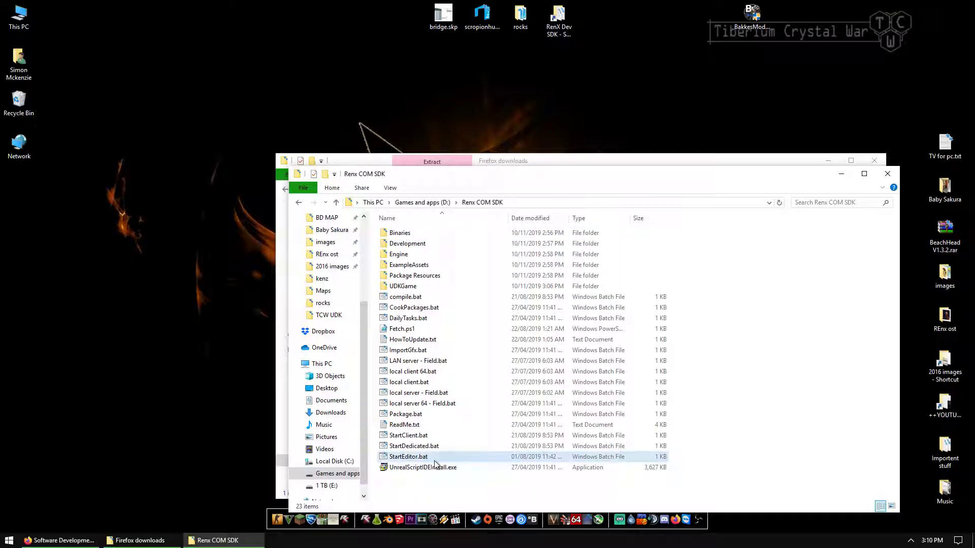
- Run StartEditor.bat from the Renx COM SDK folder, then open it in Notepad to edit
{"action": "left_click", "coordinate": [422, 457]}
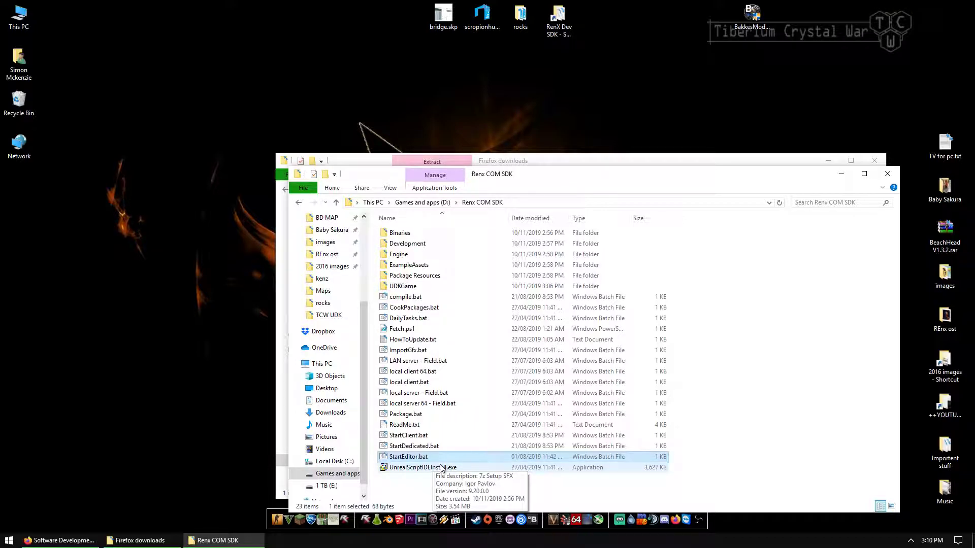
{"action": "right_click", "coordinate": [452, 446]}
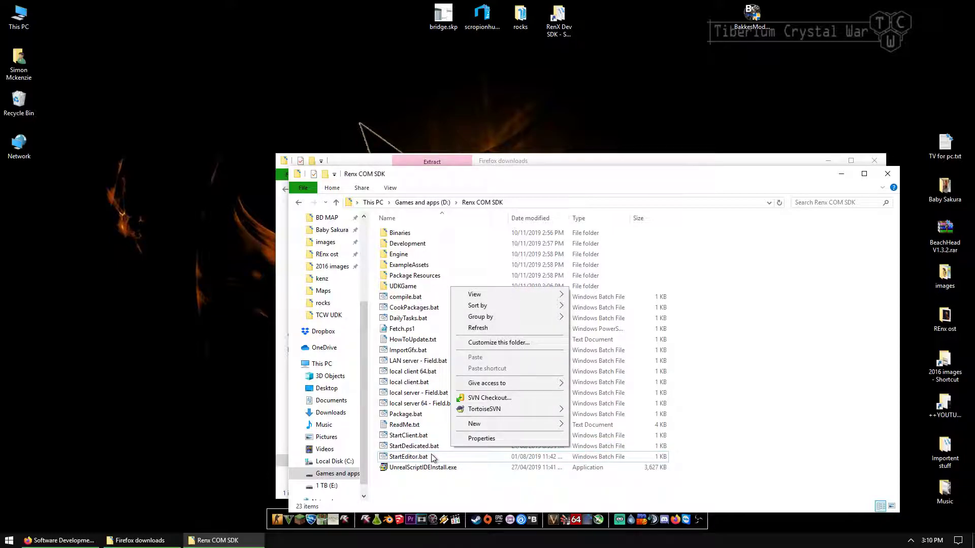
{"action": "right_click", "coordinate": [431, 455]}
{"action": "right_click", "coordinate": [417, 457]}
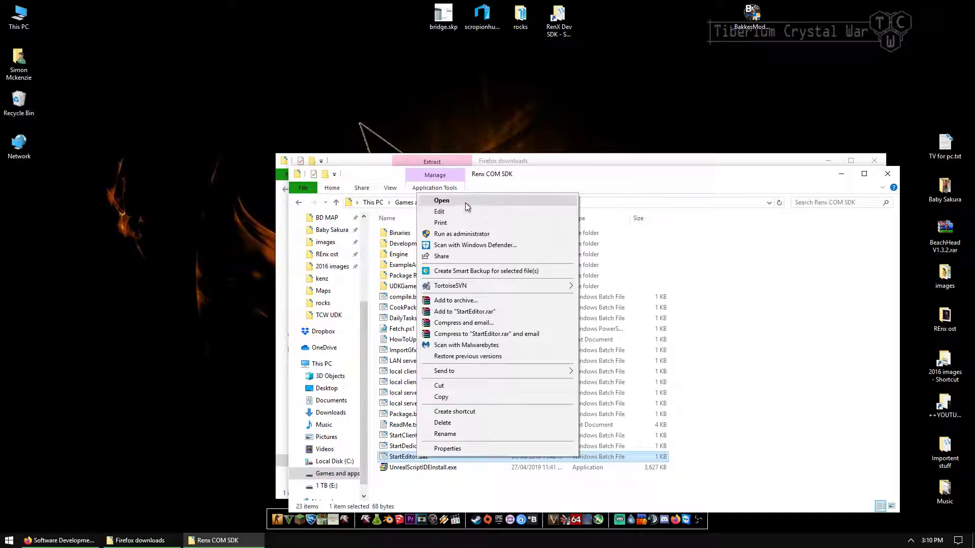
{"action": "left_click", "coordinate": [465, 202]}
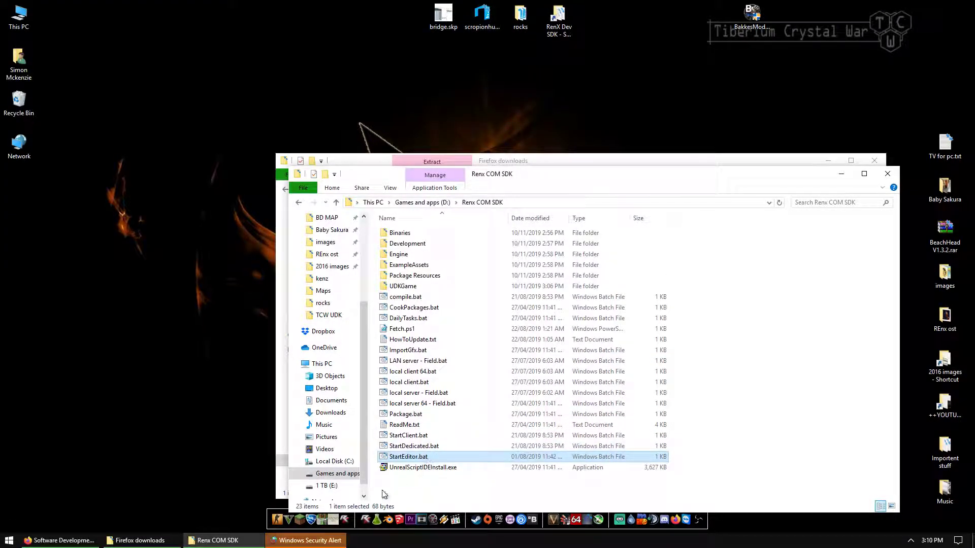
{"action": "right_click", "coordinate": [397, 457]}
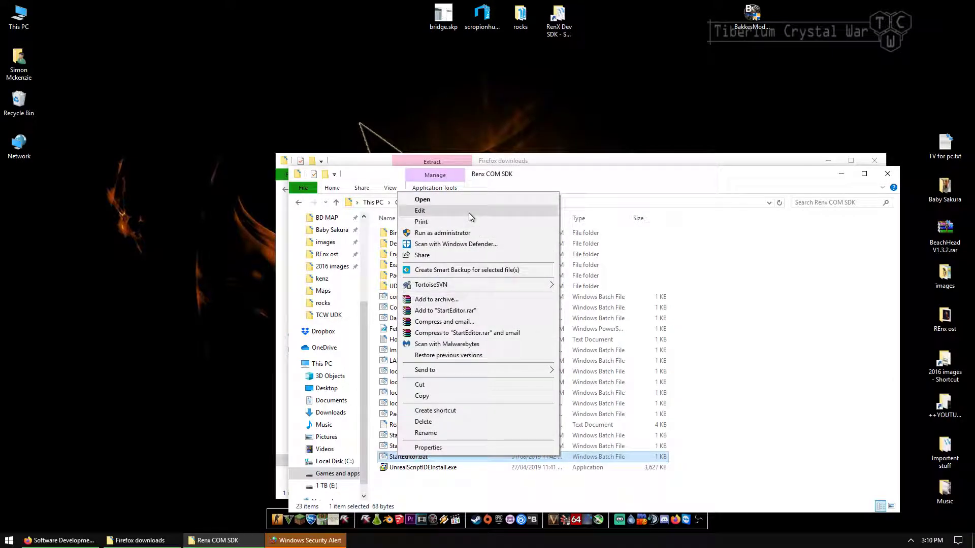
{"action": "left_click", "coordinate": [422, 210]}
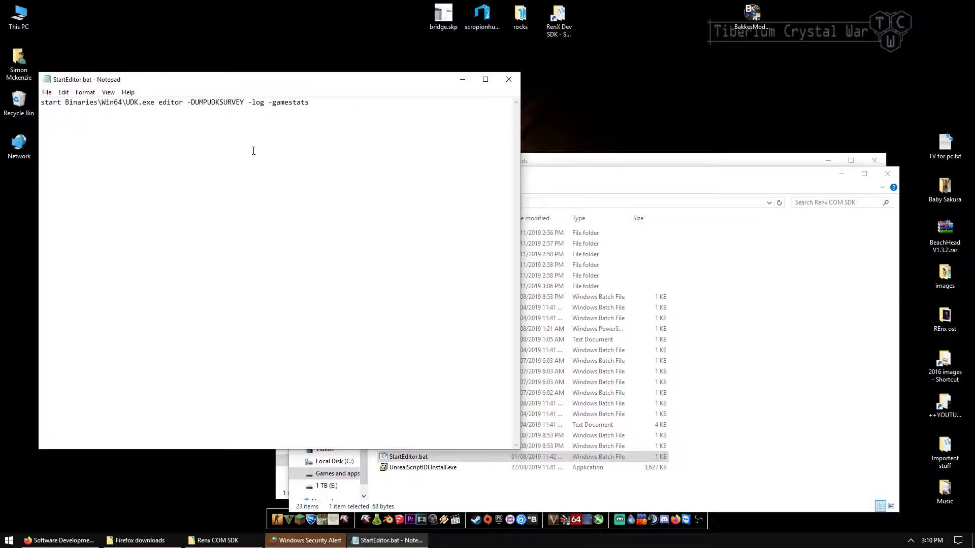
- Inspect the UDK.exe editor -log -gamestats command, then close Notepad without changes
{"action": "left_click_drag", "start_coordinate": [128, 104], "coordinate": [311, 104]}
{"action": "left_click", "coordinate": [167, 157]}
{"action": "left_click", "coordinate": [235, 146]}
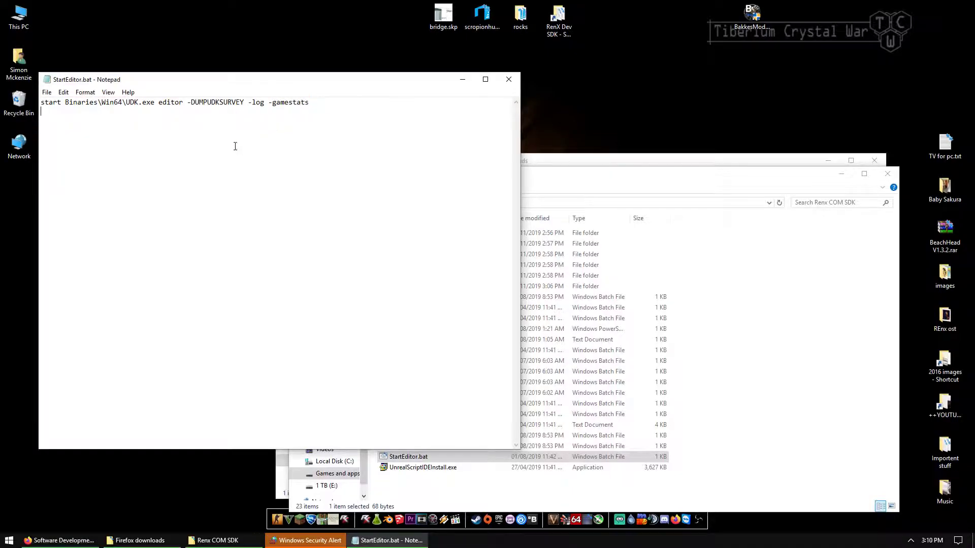
{"action": "left_click_drag", "start_coordinate": [248, 104], "coordinate": [310, 103]}
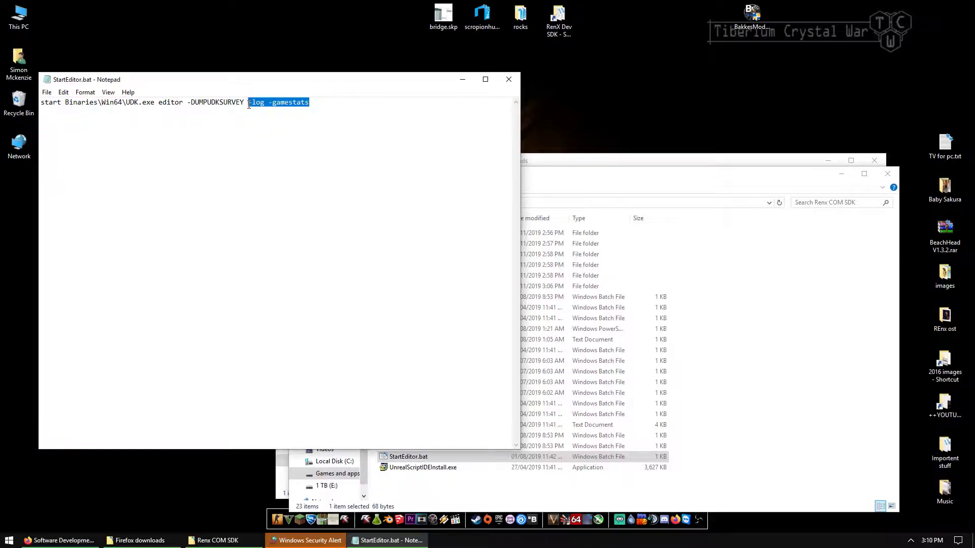
{"action": "left_click", "coordinate": [248, 104]}
{"action": "left_click_drag", "start_coordinate": [248, 104], "coordinate": [266, 104]}
{"action": "left_click", "coordinate": [508, 79]}
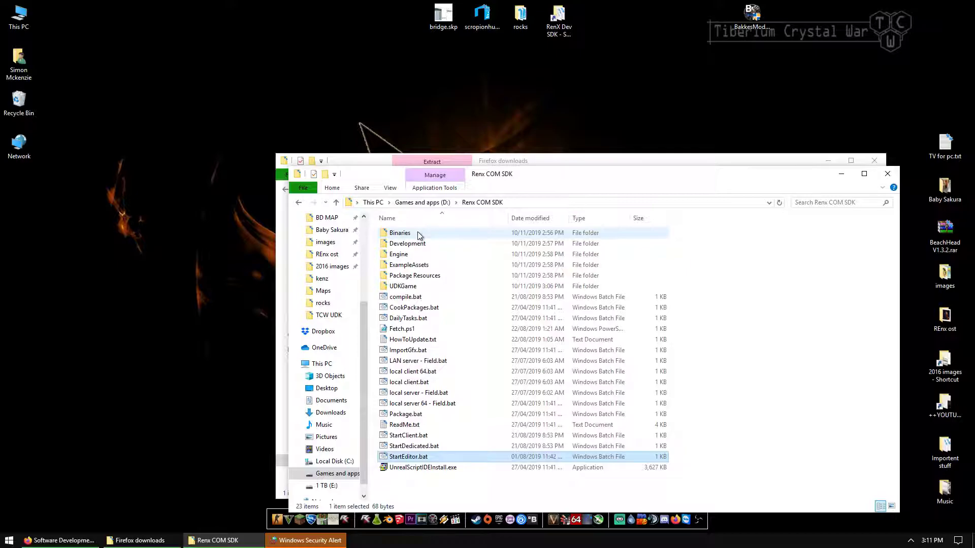
- Open the Binaries folder and then its Win64 subfolder inside Renx COM SDK
{"action": "right_click", "coordinate": [427, 457]}
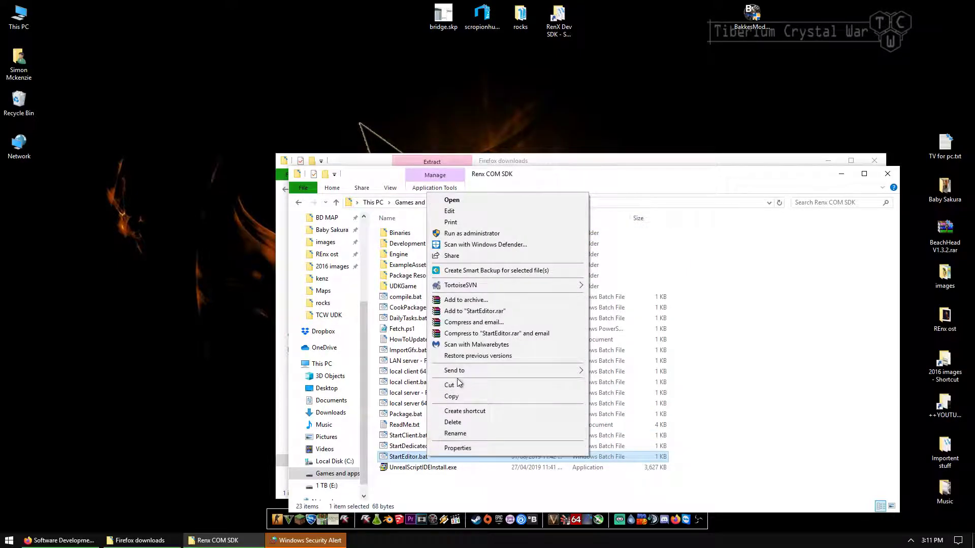
{"action": "left_click", "coordinate": [417, 344]}
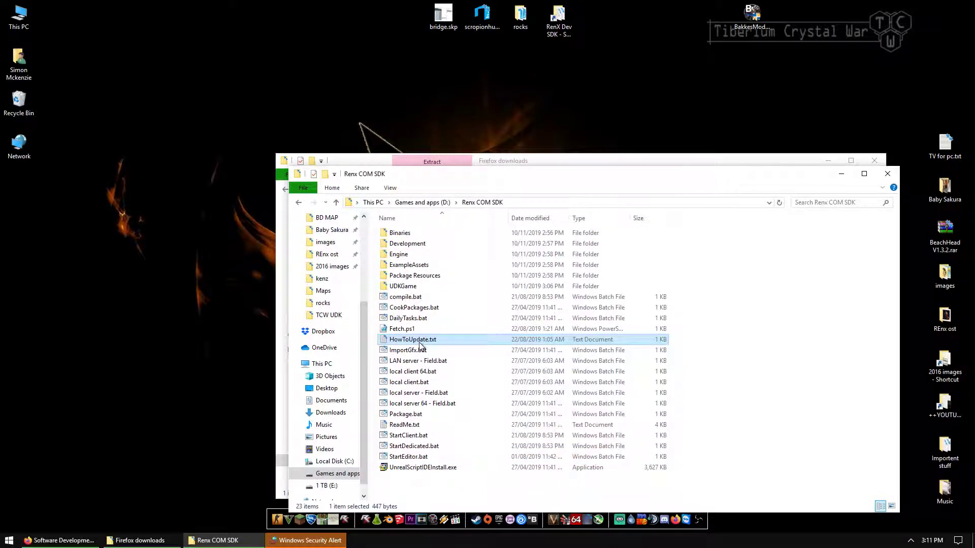
{"action": "left_click", "coordinate": [420, 346]}
{"action": "double_click", "coordinate": [422, 234]}
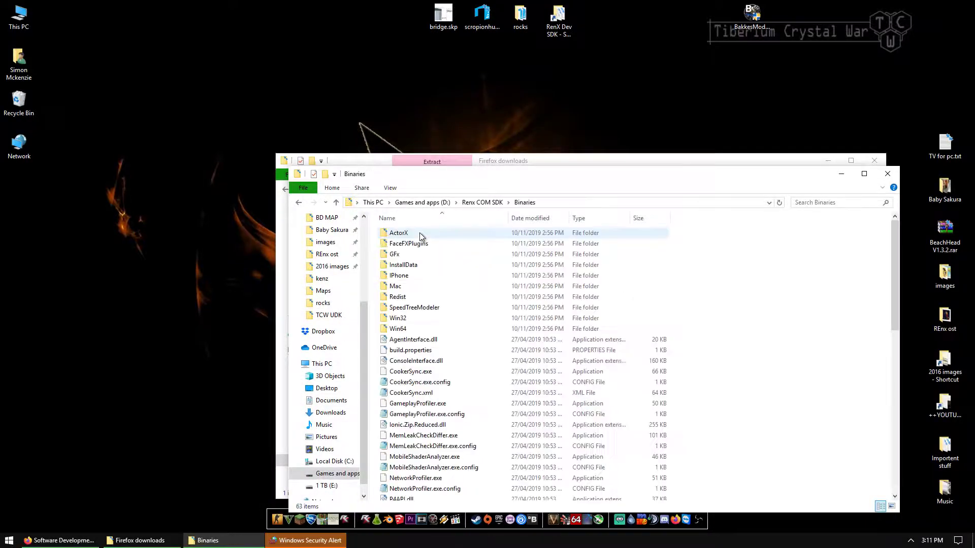
{"action": "left_click", "coordinate": [413, 331]}
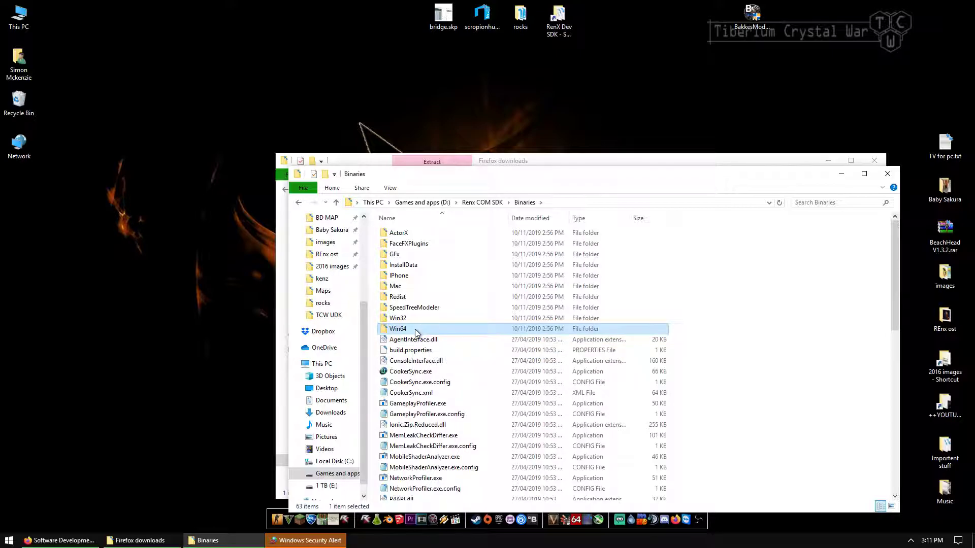
{"action": "double_click", "coordinate": [416, 330]}
- Send UDK.exe from the Win64 folder to the desktop as a shortcut
{"action": "scroll", "coordinate": [416, 332], "scroll_direction": "down", "scroll_amount": 7}
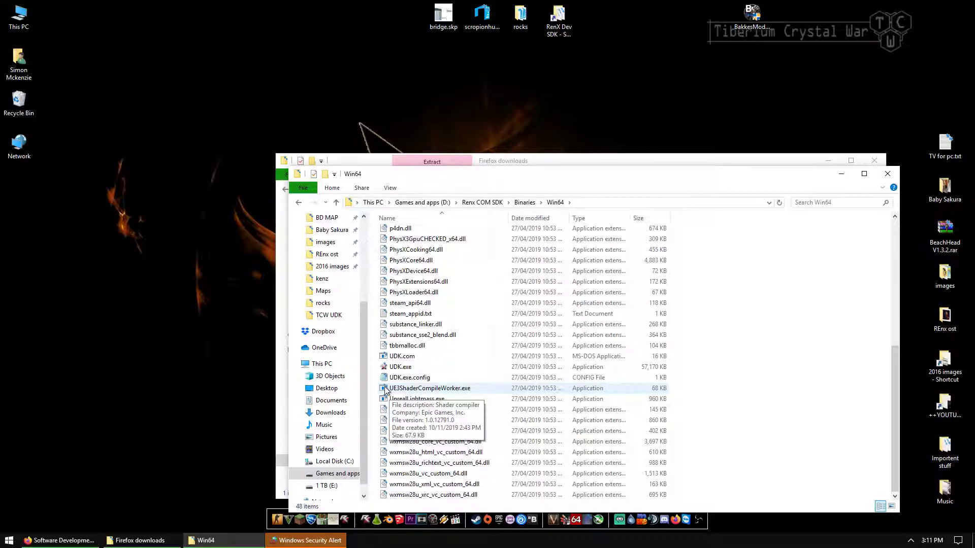
{"action": "left_click", "coordinate": [412, 371]}
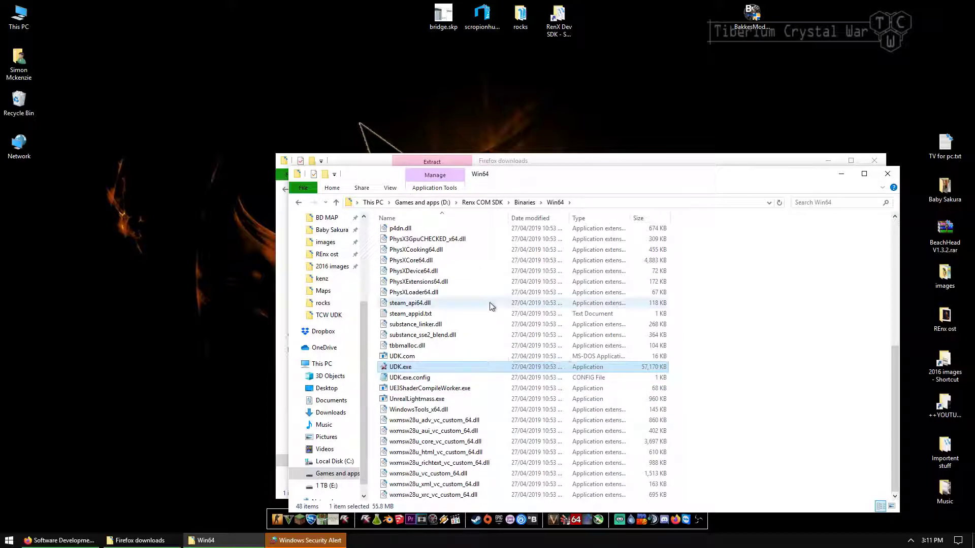
{"action": "right_click", "coordinate": [405, 367]}
{"action": "mouse_move", "coordinate": [518, 283]}
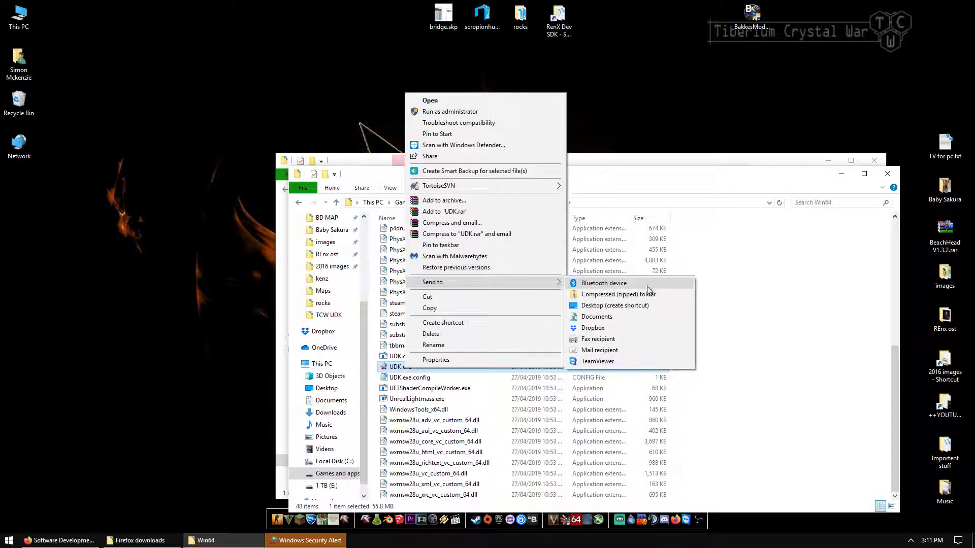
{"action": "left_click", "coordinate": [644, 306]}
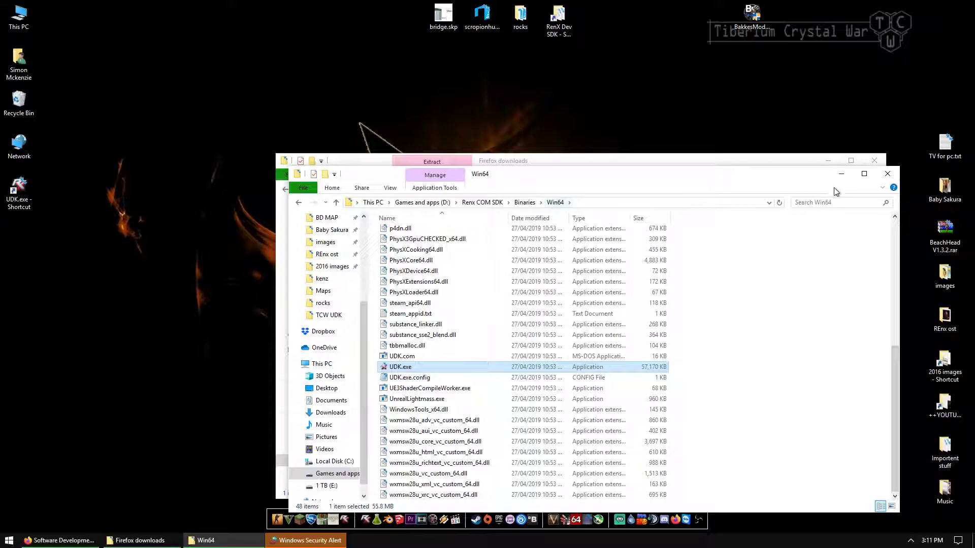
- Return to the Renx COM SDK folder and rename the desktop UDK.exe shortcut 'Renx COM SDK'
{"action": "left_click", "coordinate": [485, 202]}
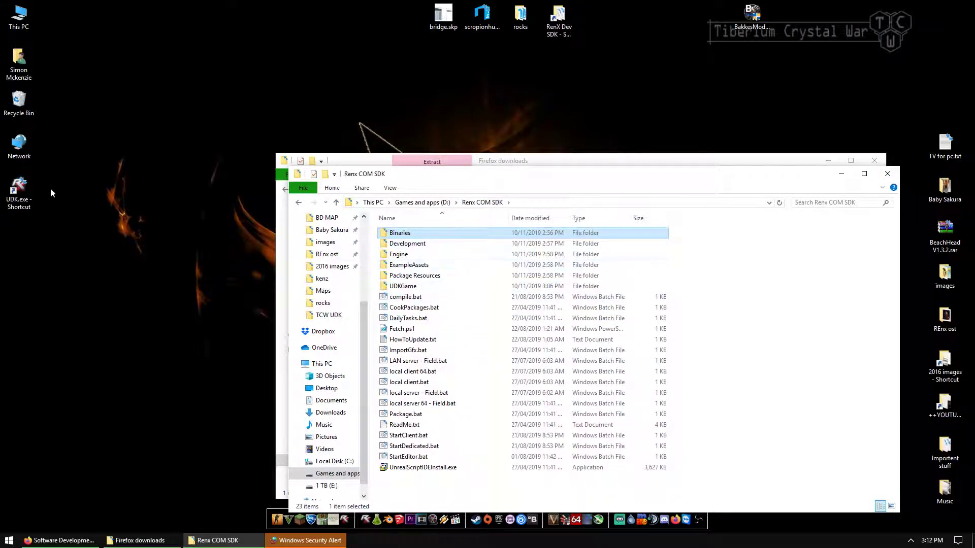
{"action": "right_click", "coordinate": [15, 193]}
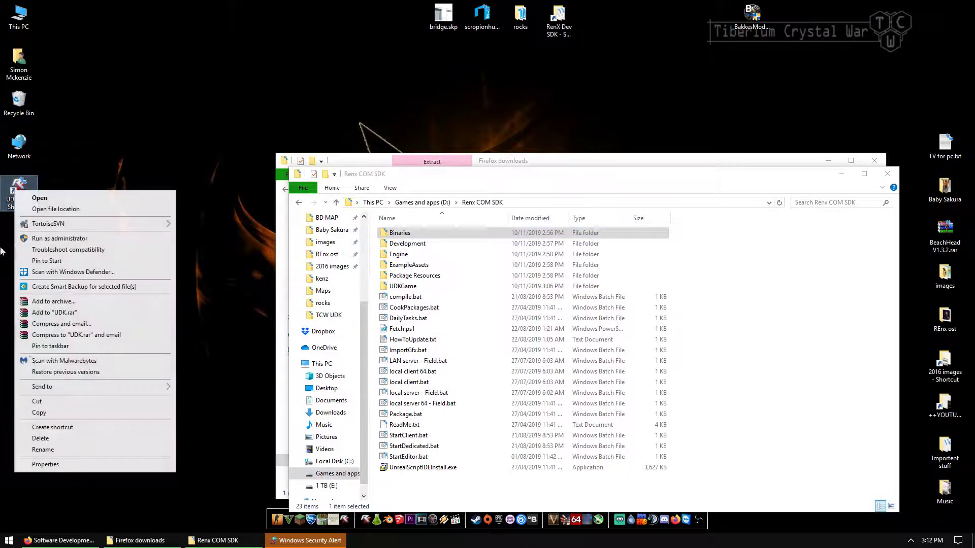
{"action": "left_click", "coordinate": [85, 450]}
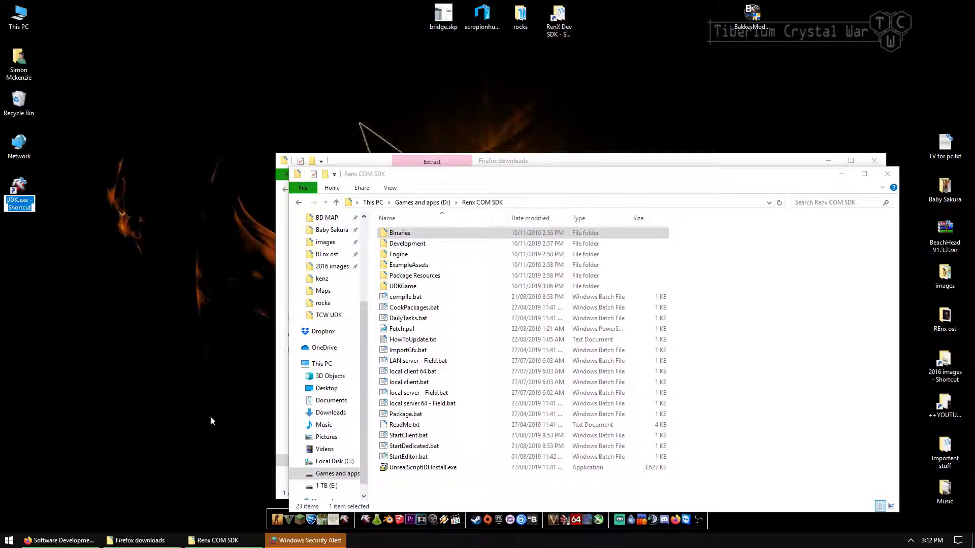
{"action": "type", "text": "U"}
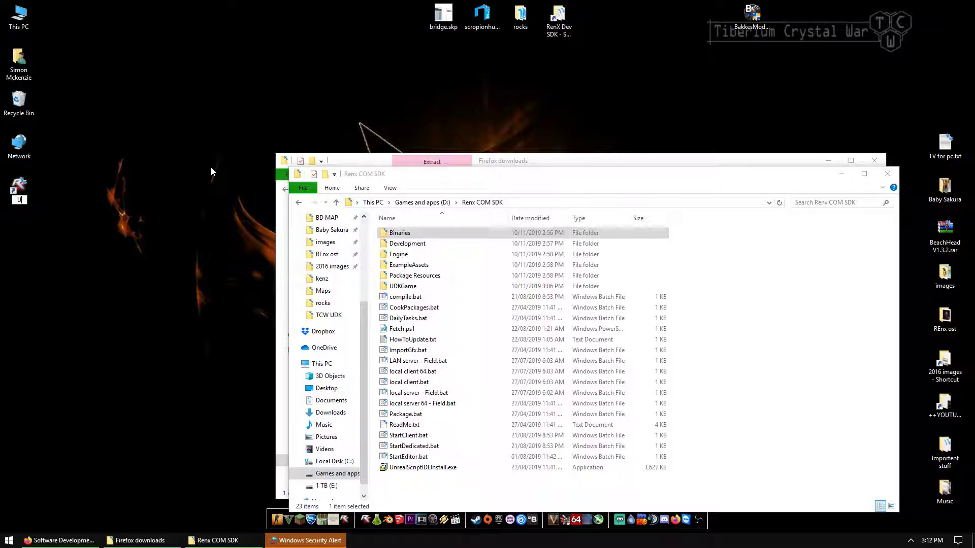
{"action": "type", "text": "Renx COM SDK"}
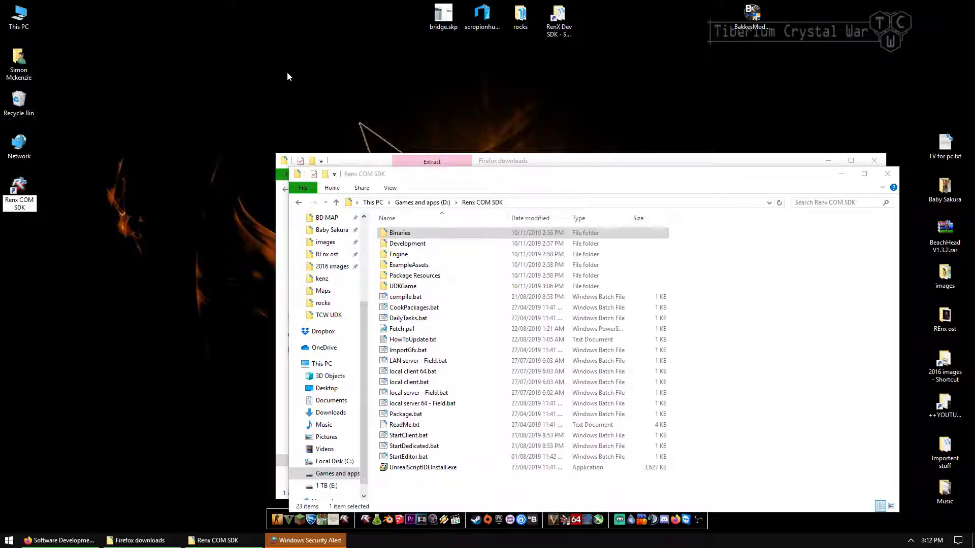
{"action": "key", "text": "Return"}
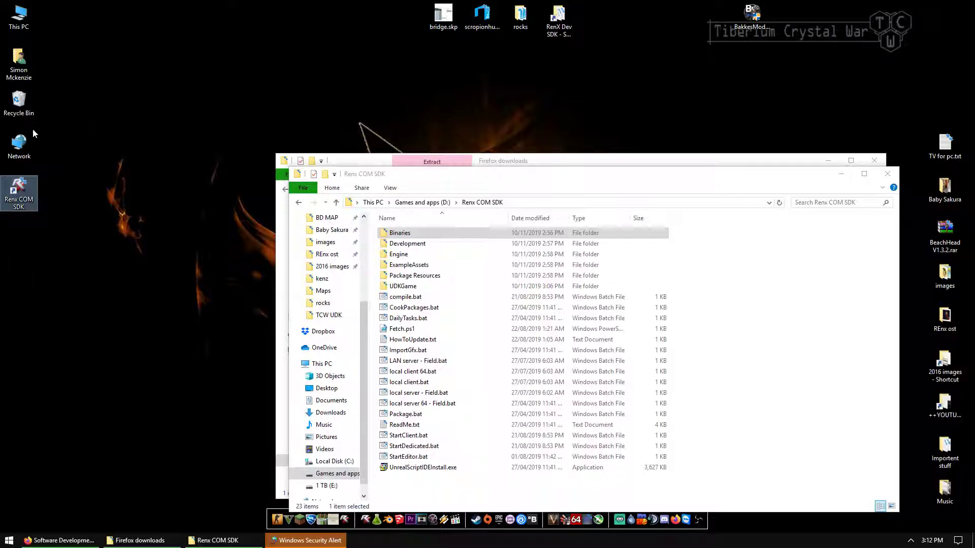
- Append the editor argument to the shortcut's UDK.exe target path and save the properties
{"action": "right_click", "coordinate": [24, 188]}
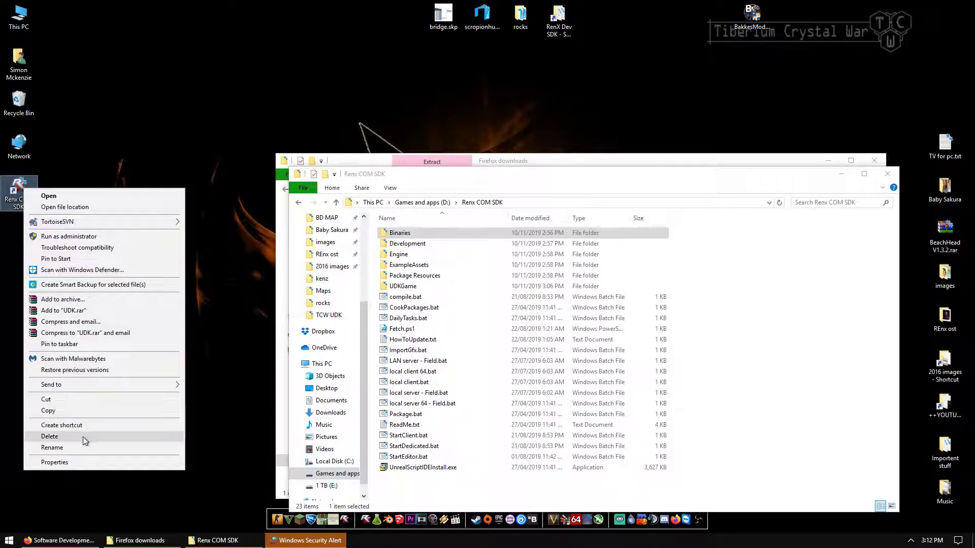
{"action": "left_click", "coordinate": [76, 463]}
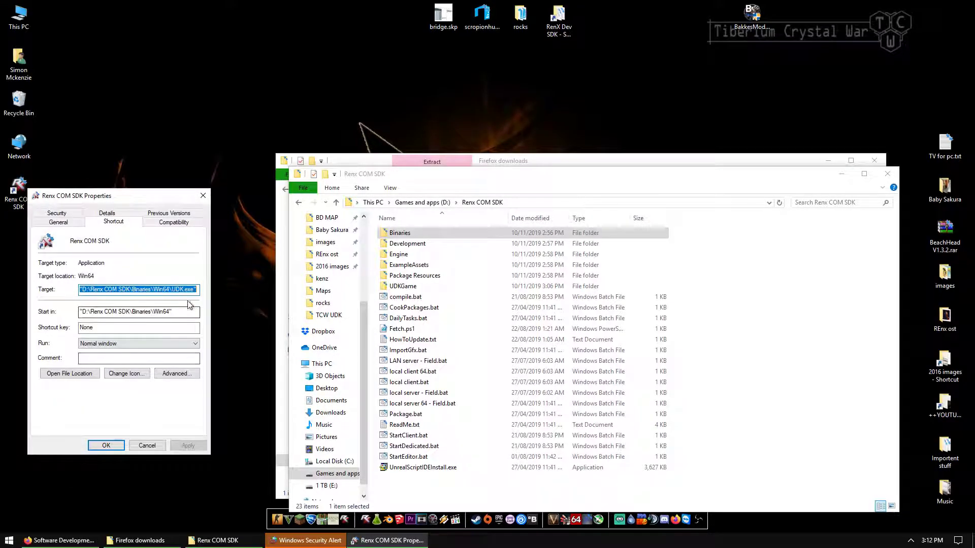
{"action": "left_click", "coordinate": [156, 290]}
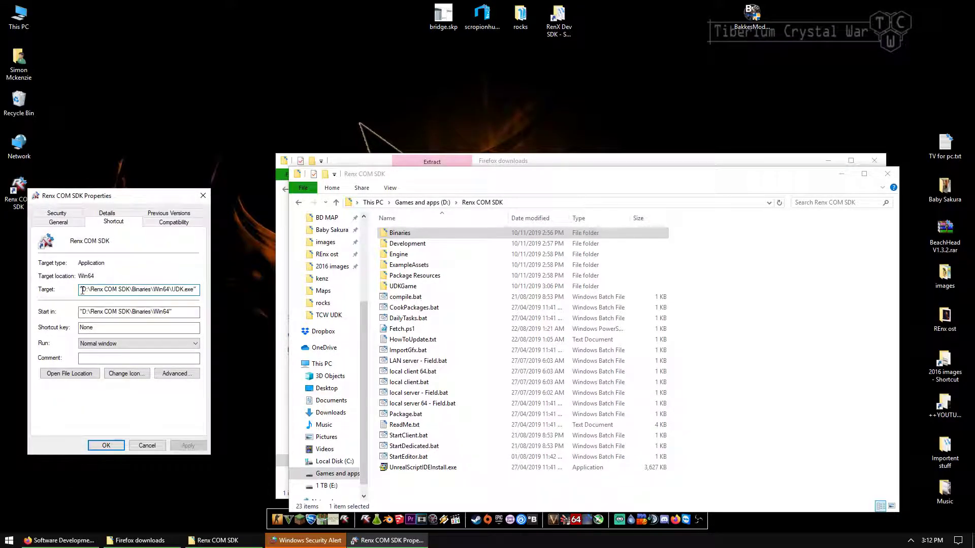
{"action": "left_click_drag", "start_coordinate": [82, 290], "coordinate": [196, 289]}
{"action": "left_click", "coordinate": [189, 290]}
{"action": "type", "text": "editor"}
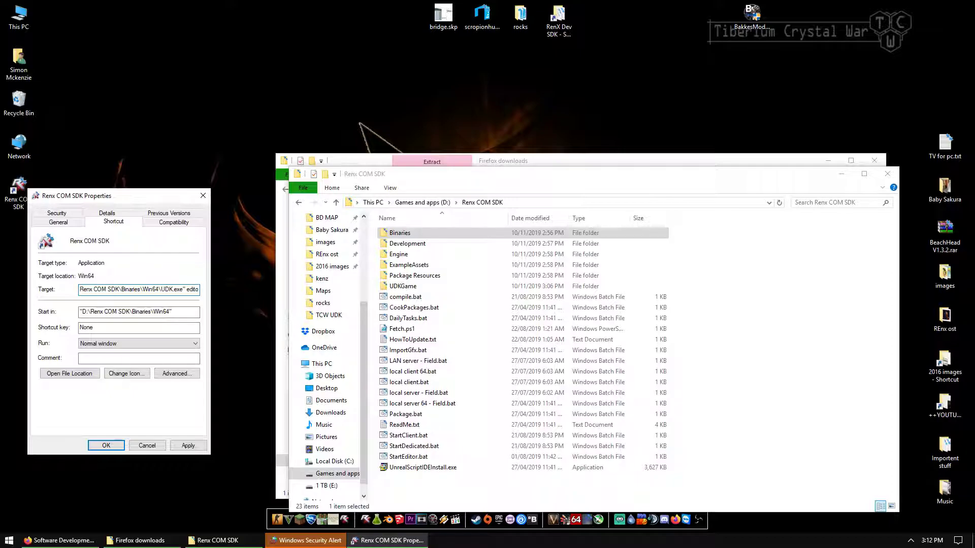
{"action": "left_click", "coordinate": [188, 445]}
{"action": "left_click", "coordinate": [105, 445]}
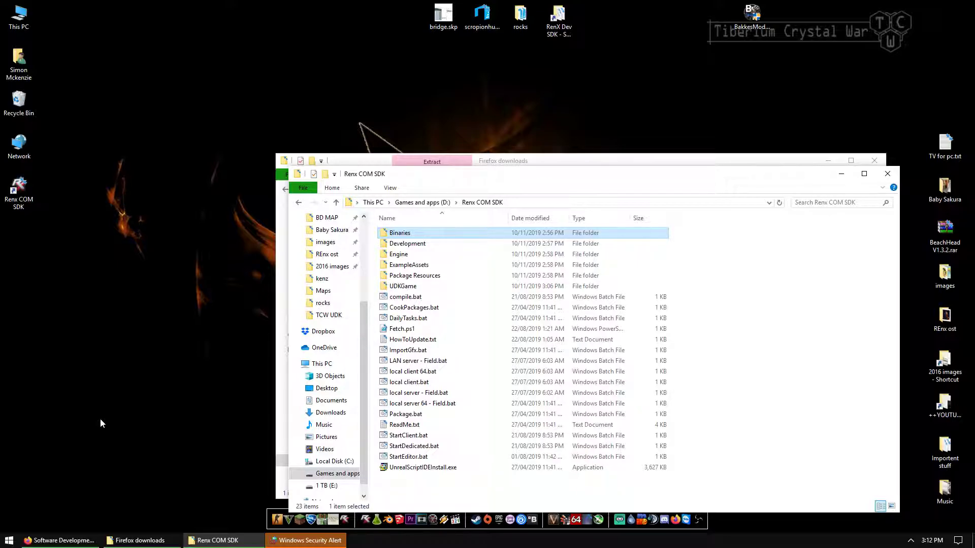
- Close the Firefox downloads window, move the alert and SDK windows aside, and open New Text Document.txt
{"action": "left_click_drag", "start_coordinate": [500, 178], "coordinate": [473, 209]}
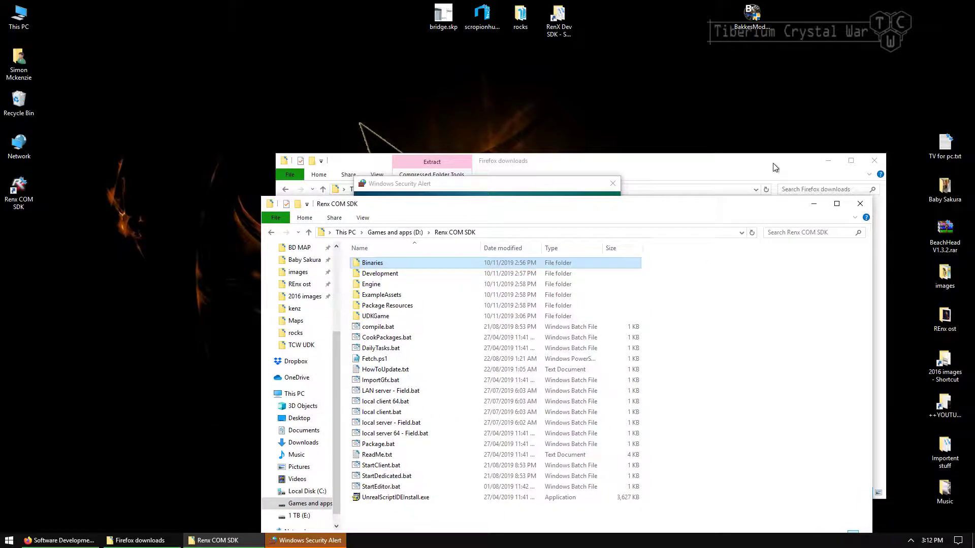
{"action": "left_click", "coordinate": [797, 186]}
{"action": "left_click", "coordinate": [874, 160]}
{"action": "left_click_drag", "start_coordinate": [576, 185], "coordinate": [869, 78]}
{"action": "left_click_drag", "start_coordinate": [609, 211], "coordinate": [686, 323]}
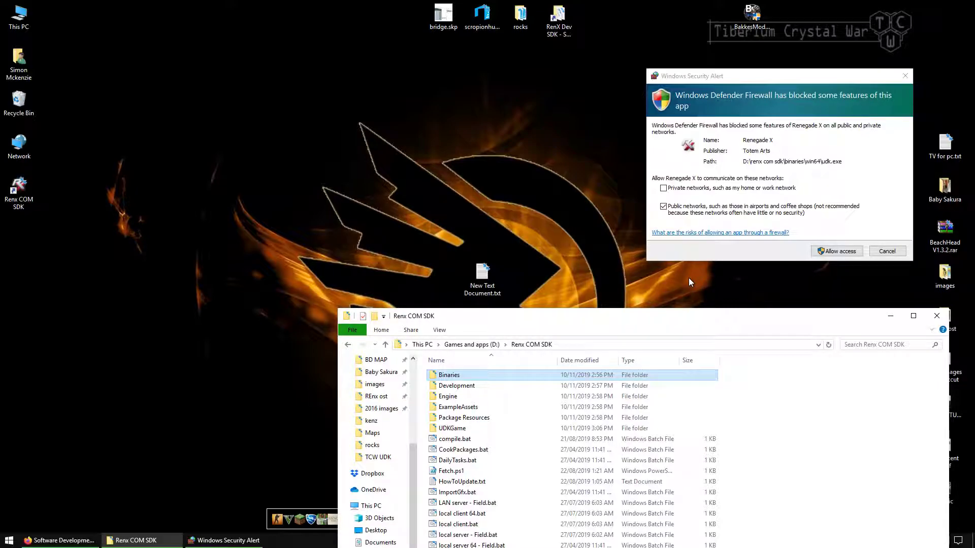
{"action": "double_click", "coordinate": [482, 274]}
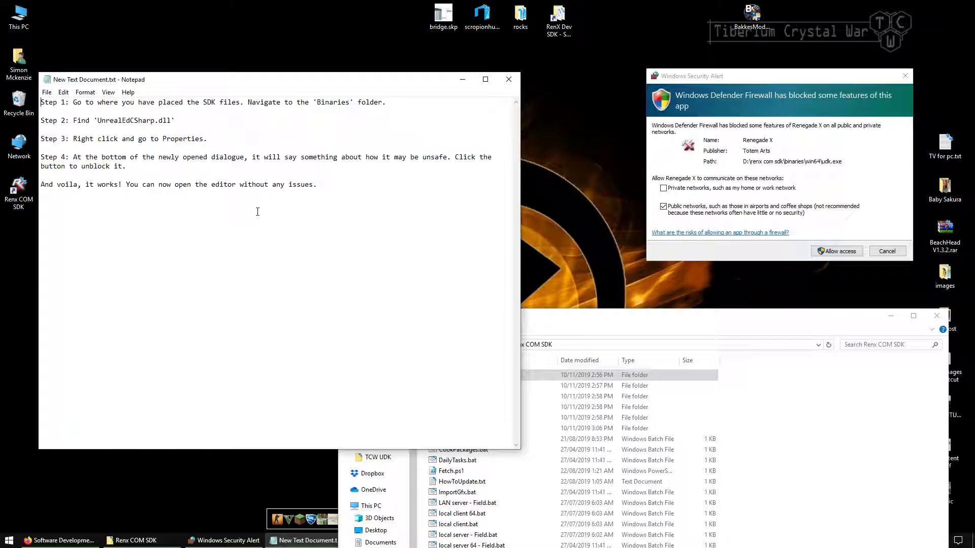
- Move the Notepad notes to the screen top and raise the Renx COM SDK folder beside them
{"action": "left_click_drag", "start_coordinate": [349, 76], "coordinate": [415, 22]}
{"action": "left_click_drag", "start_coordinate": [629, 318], "coordinate": [652, 126]}
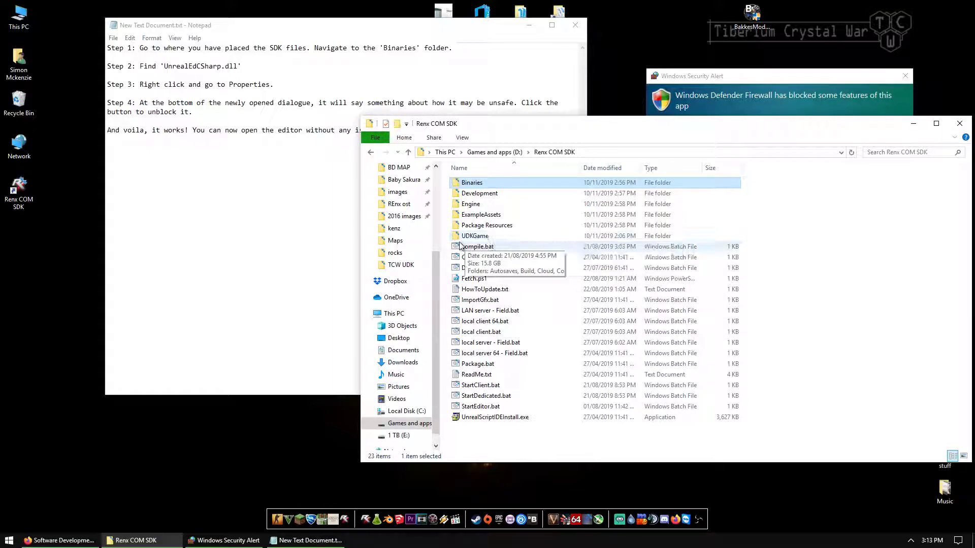
- Open the Binaries folder and bring up Properties for UnrealEdCSharp.dll
{"action": "key", "text": "Return"}
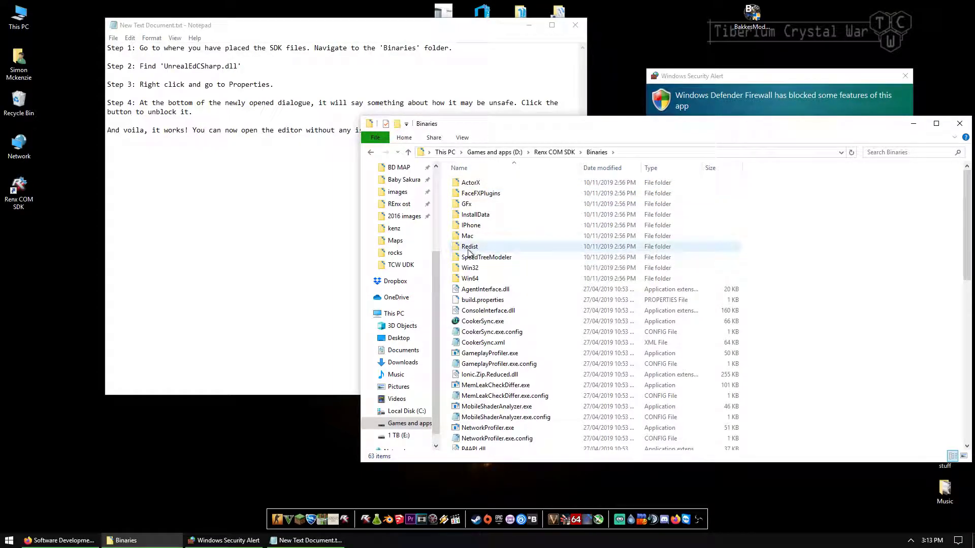
{"action": "scroll", "coordinate": [514, 269], "scroll_direction": "down", "scroll_amount": 9}
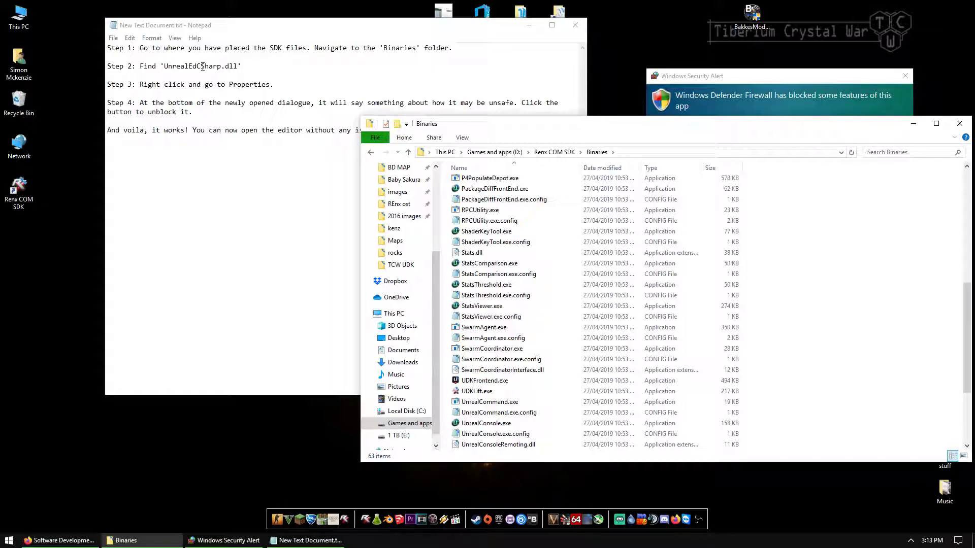
{"action": "left_click", "coordinate": [508, 307]}
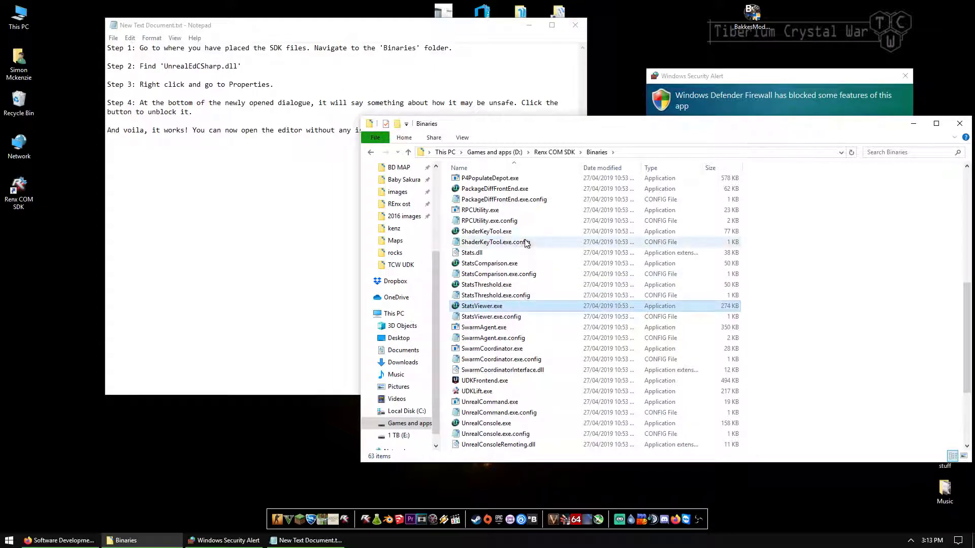
{"action": "scroll", "coordinate": [510, 325], "scroll_direction": "down", "scroll_amount": 4}
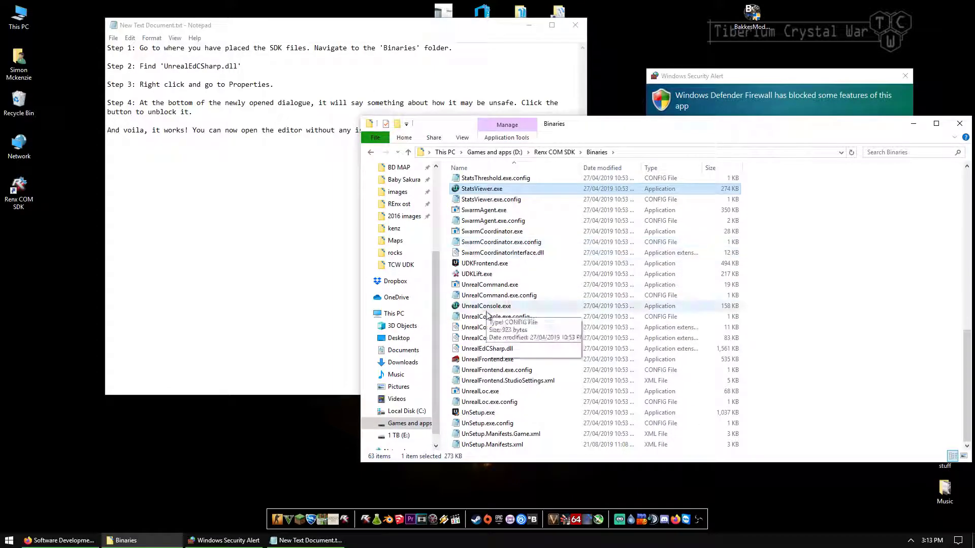
{"action": "left_click", "coordinate": [504, 351]}
{"action": "right_click", "coordinate": [500, 351]}
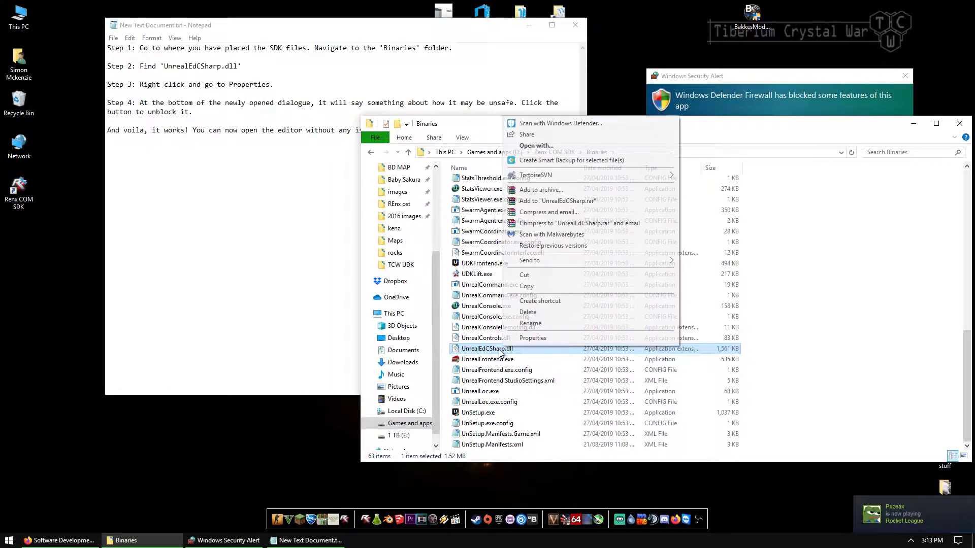
{"action": "left_click", "coordinate": [559, 337]}
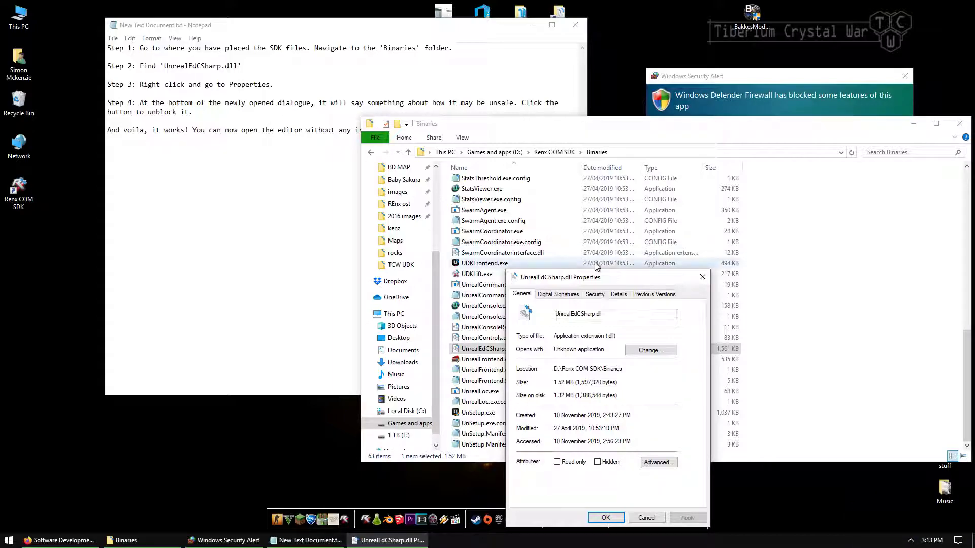
- Compare the DLL's General properties against the Step 4 instructions in the notes
{"action": "left_click_drag", "start_coordinate": [616, 276], "coordinate": [597, 154]}
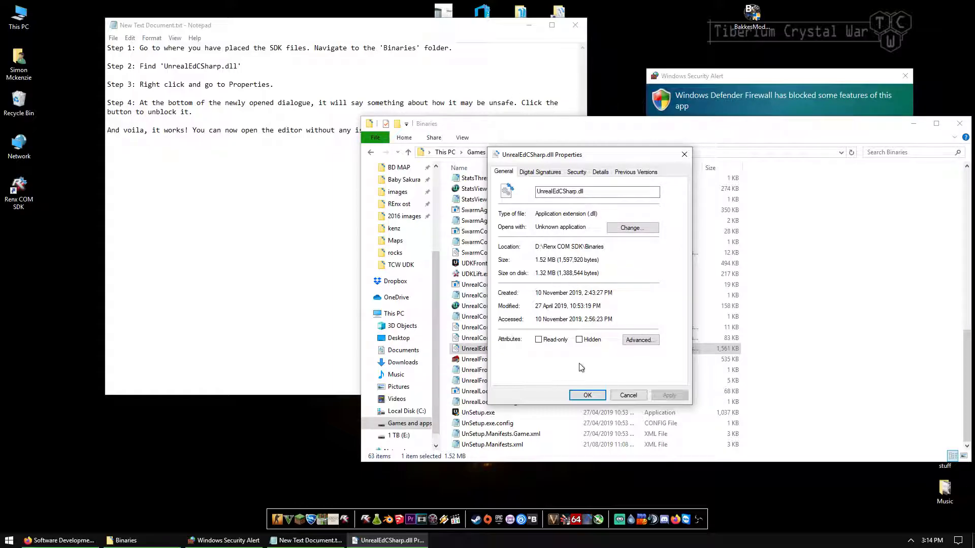
{"action": "left_click_drag", "start_coordinate": [193, 112], "coordinate": [96, 99]}
{"action": "left_click", "coordinate": [331, 254]}
{"action": "left_click", "coordinate": [626, 161]}
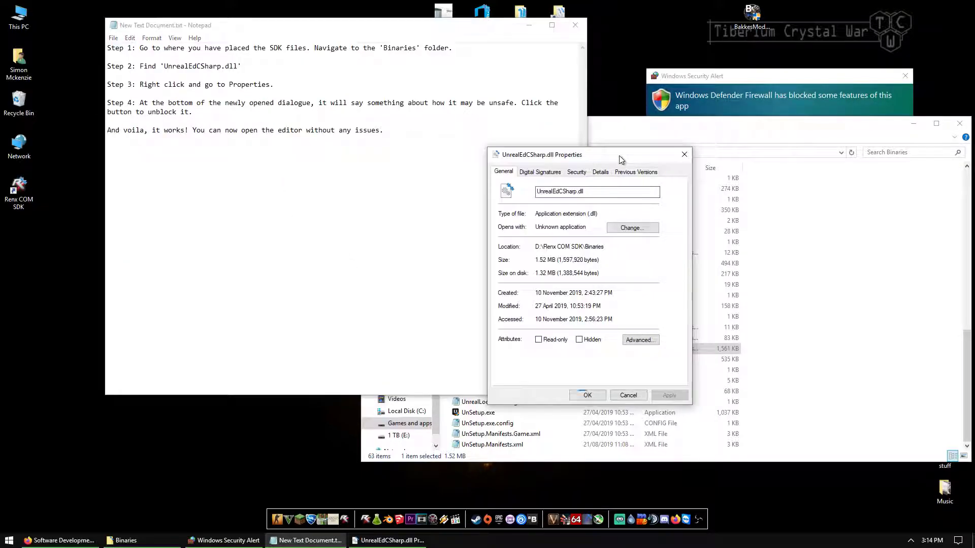
- Confirm the UnrealEdCSharp.dll properties with OK and move the Binaries window aside
{"action": "left_click", "coordinate": [587, 395]}
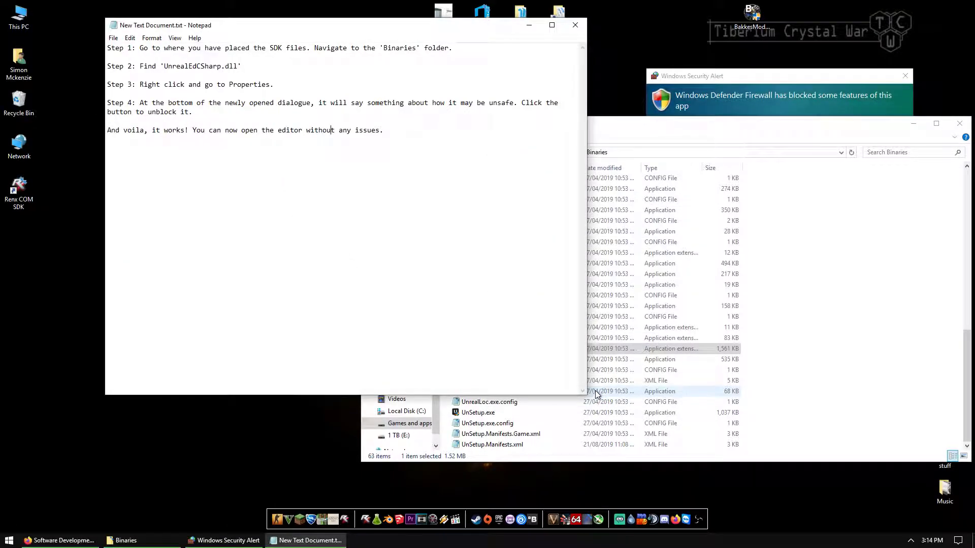
{"action": "left_click", "coordinate": [598, 392]}
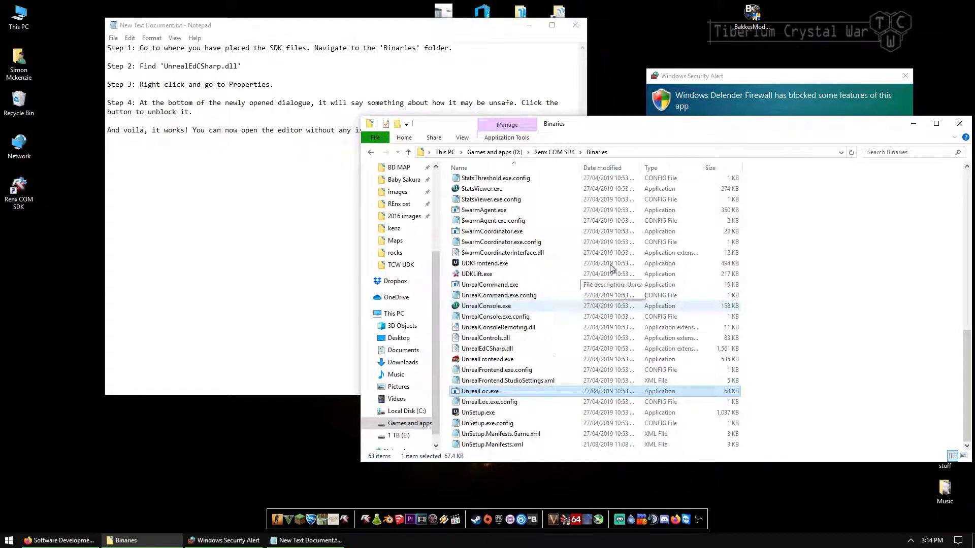
{"action": "left_click_drag", "start_coordinate": [844, 124], "coordinate": [612, 121]}
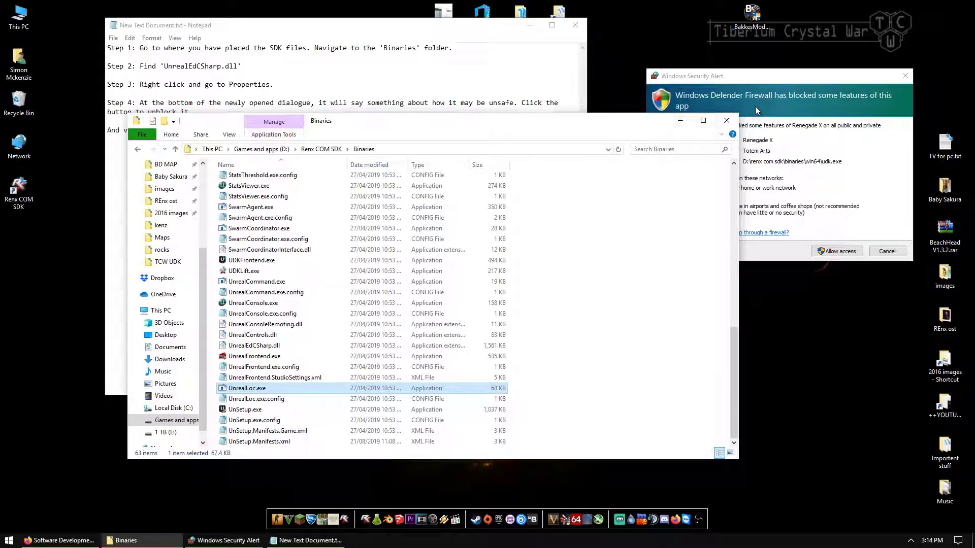
- Close the Binaries window and the notes, and allow Renegade X through the firewall
{"action": "left_click", "coordinate": [726, 122]}
{"action": "left_click", "coordinate": [575, 25]}
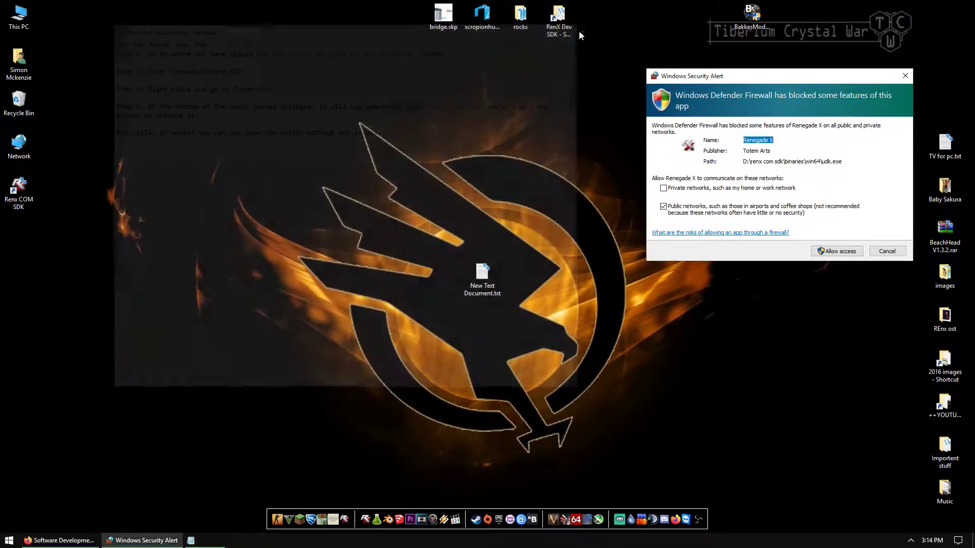
{"action": "left_click_drag", "start_coordinate": [779, 72], "coordinate": [652, 54]}
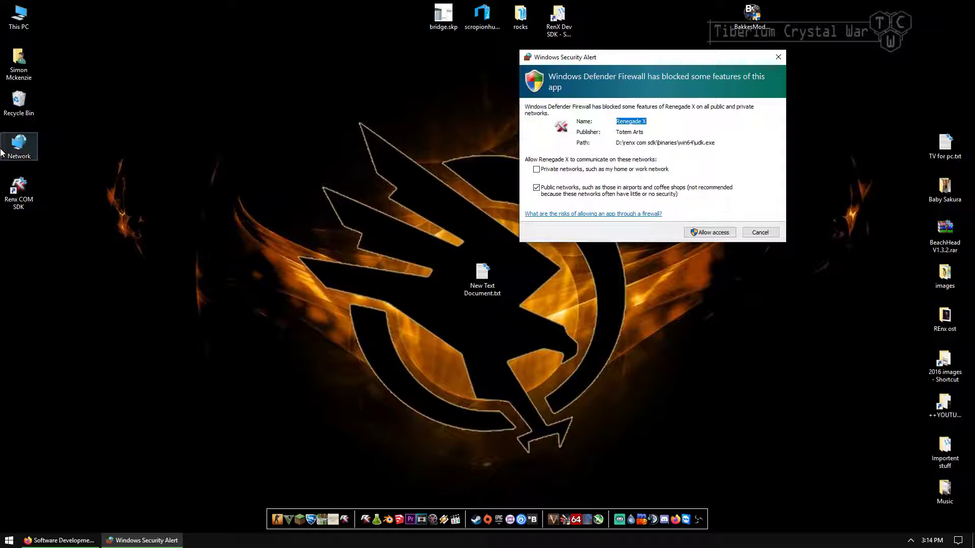
{"action": "left_click", "coordinate": [711, 233]}
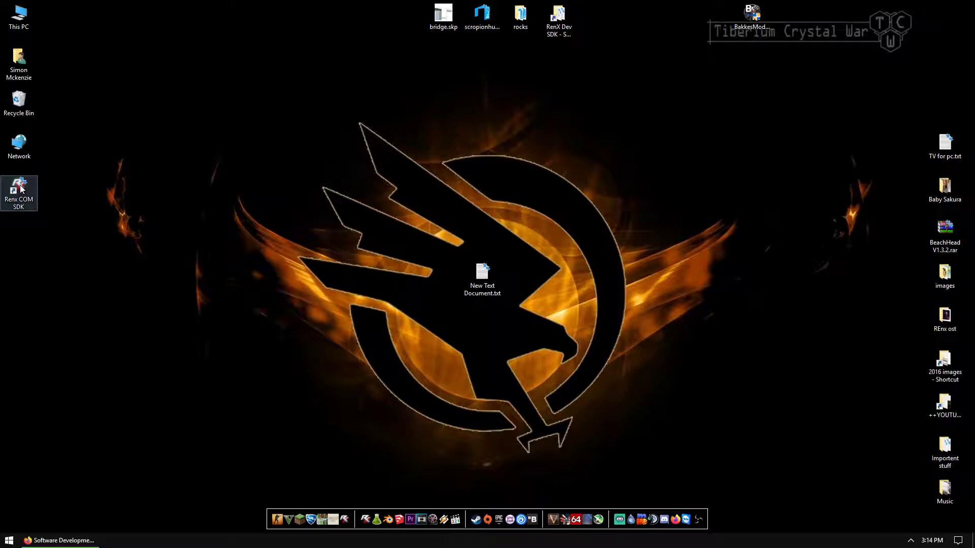
- Launch the Renx COM SDK editor from its desktop shortcut and agree to rebuild outdated scripts
{"action": "double_click", "coordinate": [20, 189]}
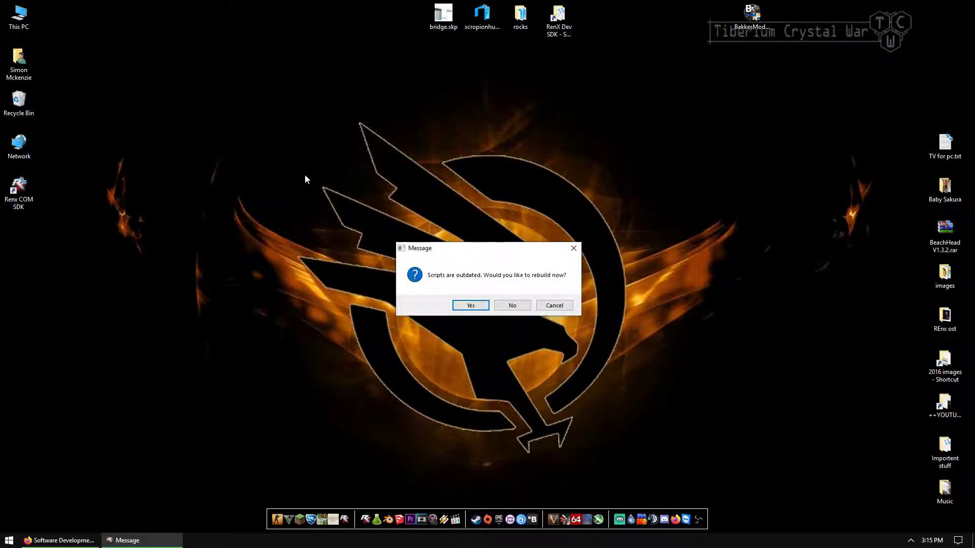
{"action": "key", "text": "Escape"}
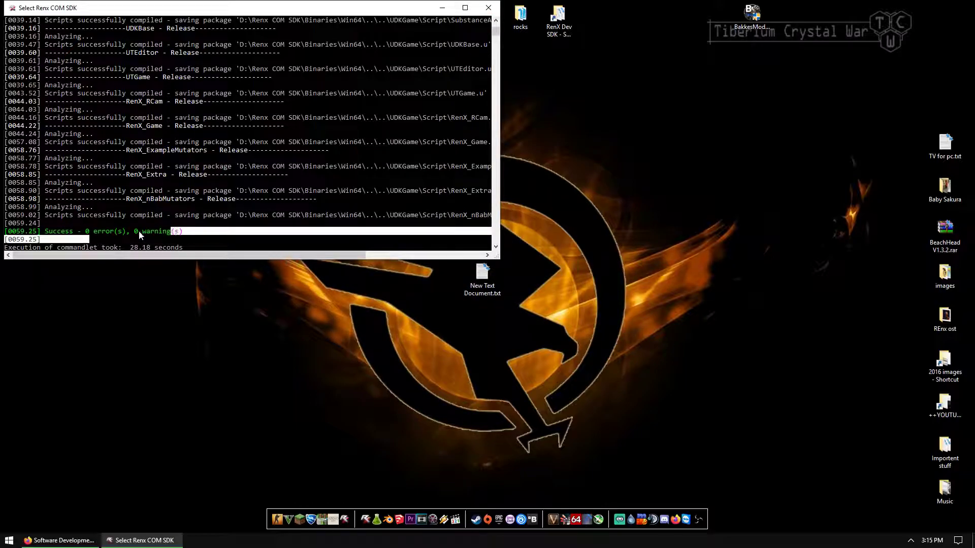
- Close the compile console once scripts build with 0 errors and 0 warnings
{"action": "left_click", "coordinate": [391, 101]}
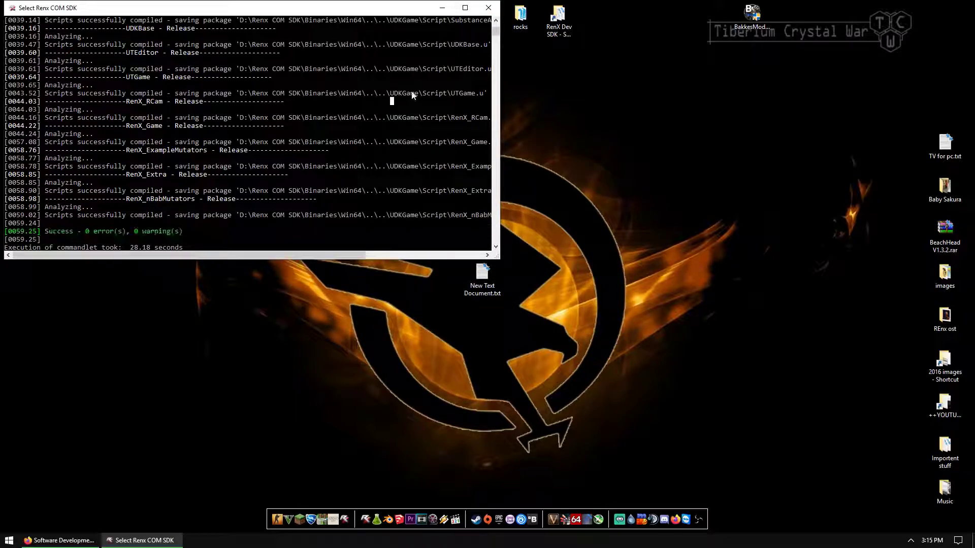
{"action": "left_click", "coordinate": [494, 6]}
- Relaunch the Renx COM SDK editor and accept the UDK End User License Agreement
{"action": "double_click", "coordinate": [19, 192]}
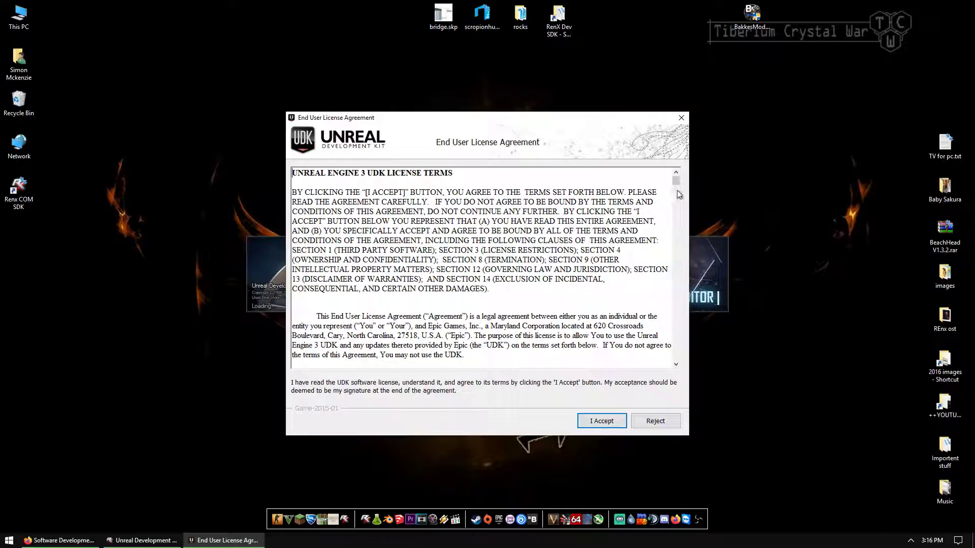
{"action": "mouse_move", "coordinate": [674, 180]}
{"action": "left_mouse_down"}
{"action": "mouse_move", "coordinate": [662, 373]}
{"action": "mouse_move", "coordinate": [657, 156]}
{"action": "mouse_move", "coordinate": [660, 198]}
{"action": "mouse_move", "coordinate": [660, 170]}
{"action": "left_mouse_up"}
{"action": "left_click", "coordinate": [622, 421]}
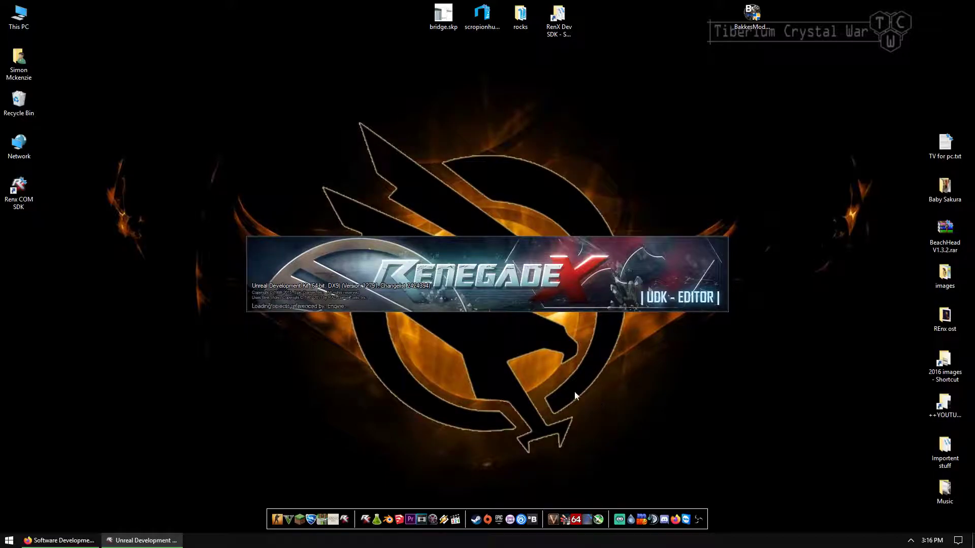